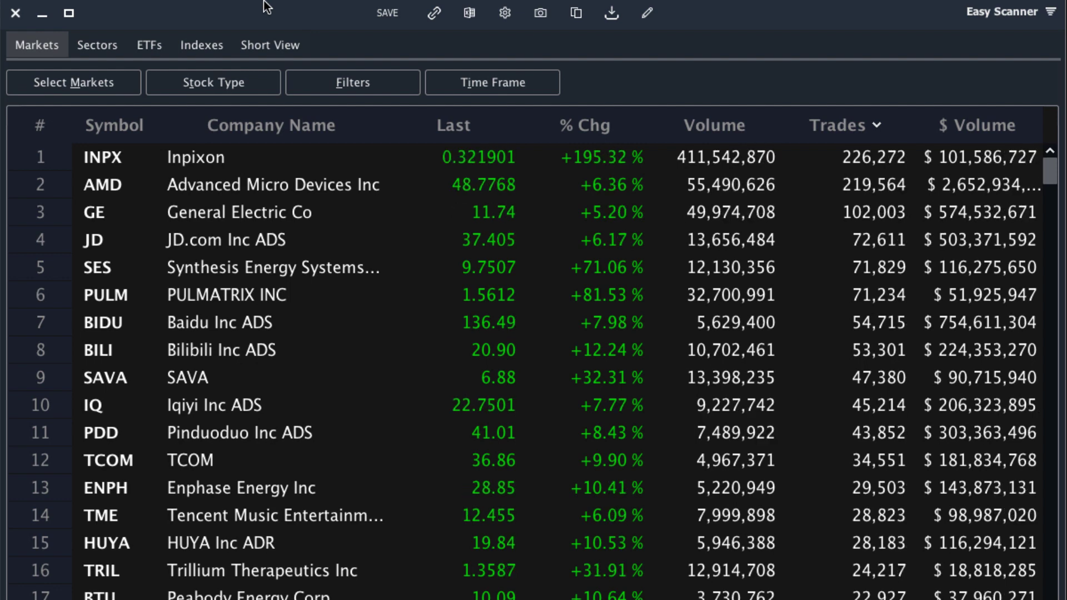
Filter the Easy Scanner to % Change from 5 and Current Trades from 500
{"action": "left_click", "coordinate": [126, 82]}
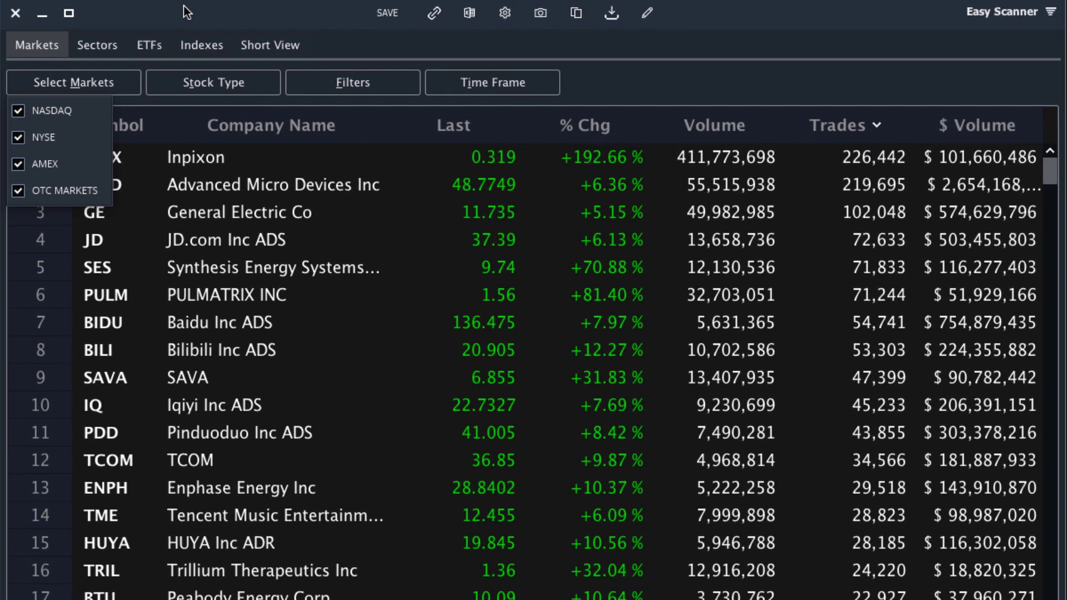
{"action": "left_click", "coordinate": [231, 84]}
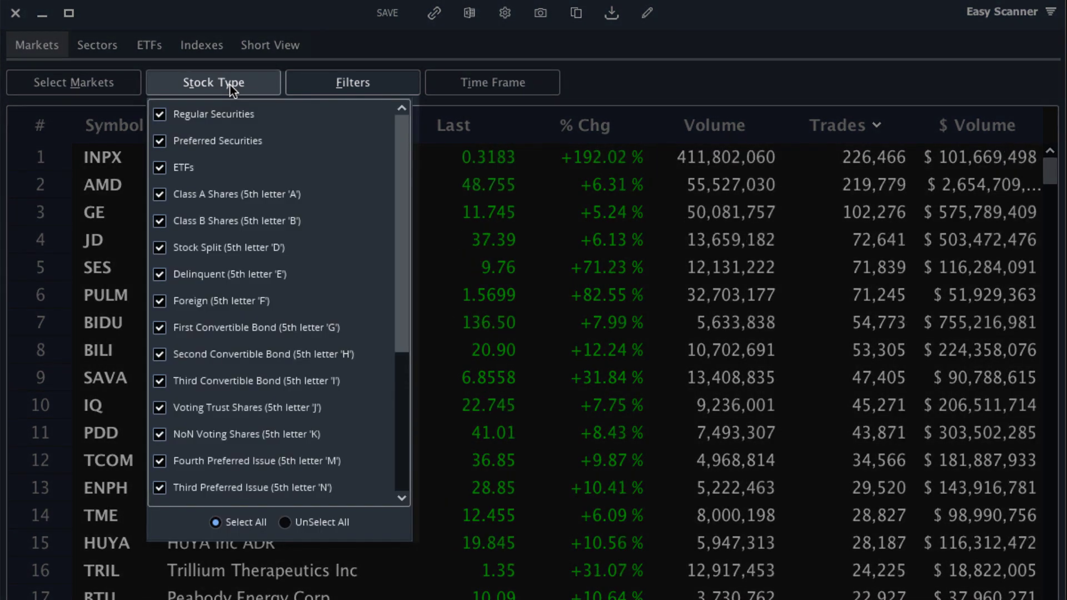
{"action": "left_click", "coordinate": [379, 77]}
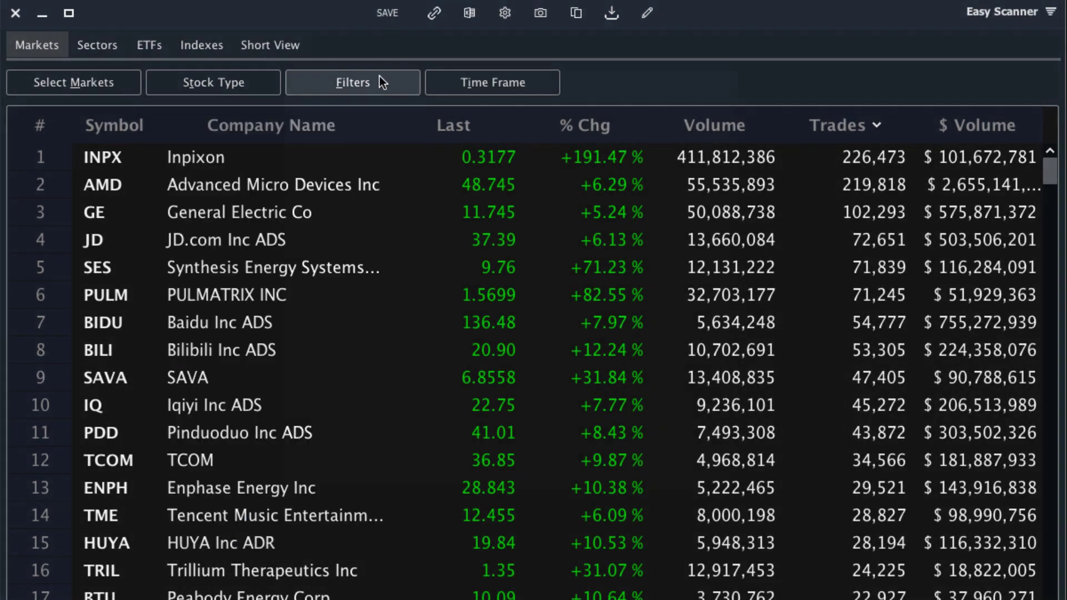
{"action": "left_click", "coordinate": [379, 77]}
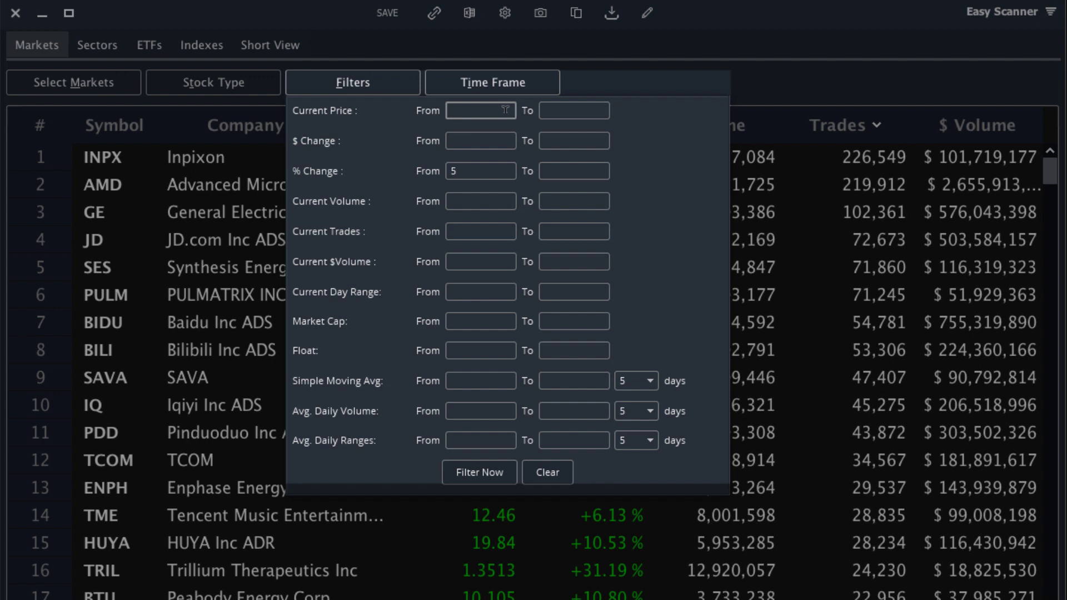
{"action": "left_click", "coordinate": [492, 164]}
{"action": "left_click_drag", "start_coordinate": [483, 164], "coordinate": [419, 170]}
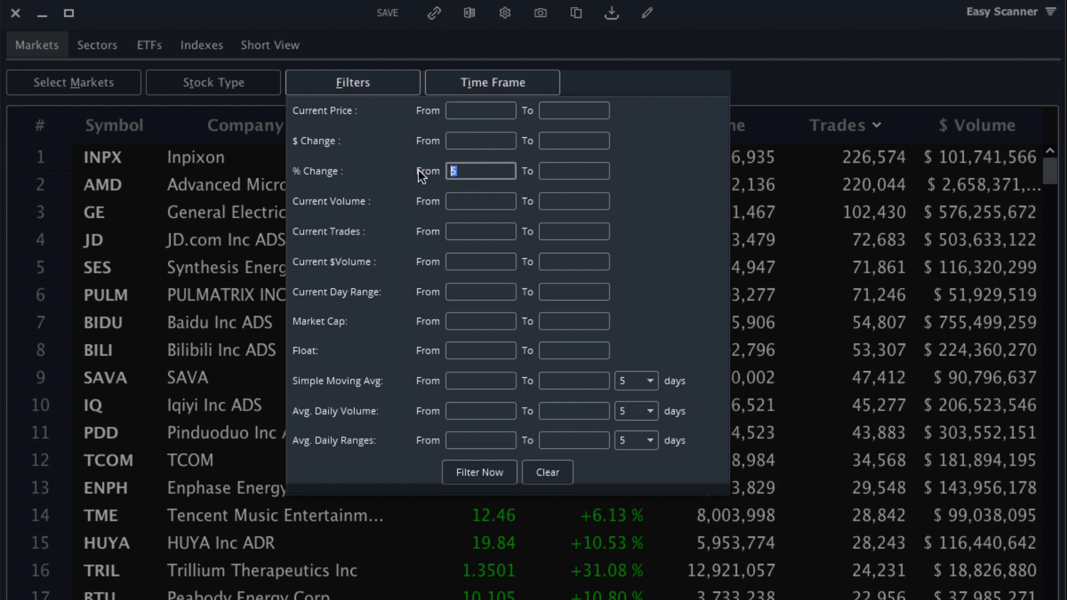
{"action": "left_click", "coordinate": [471, 163]}
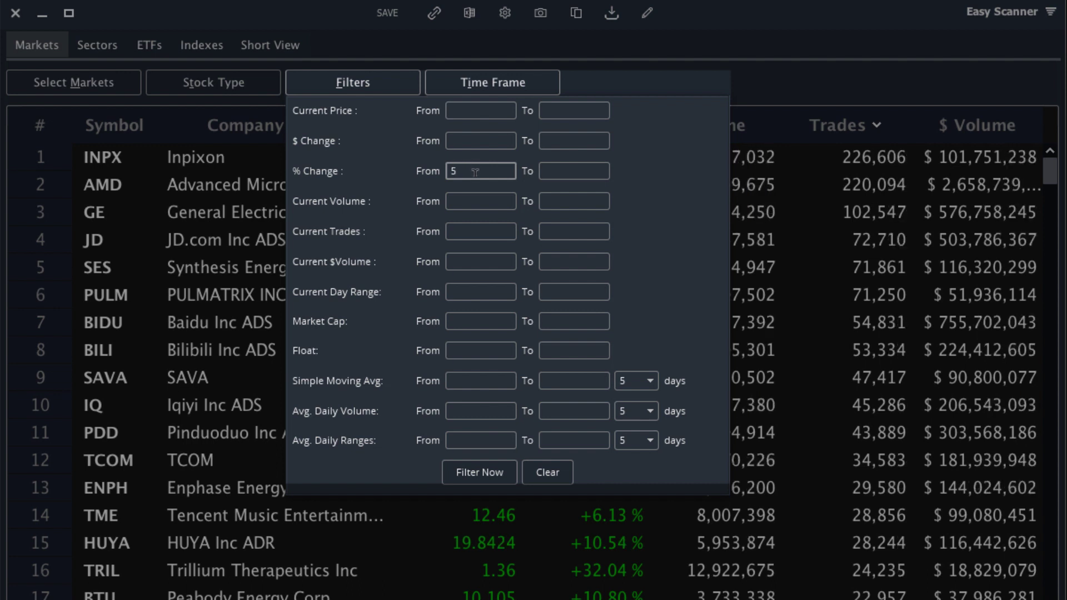
{"action": "left_click", "coordinate": [469, 223]}
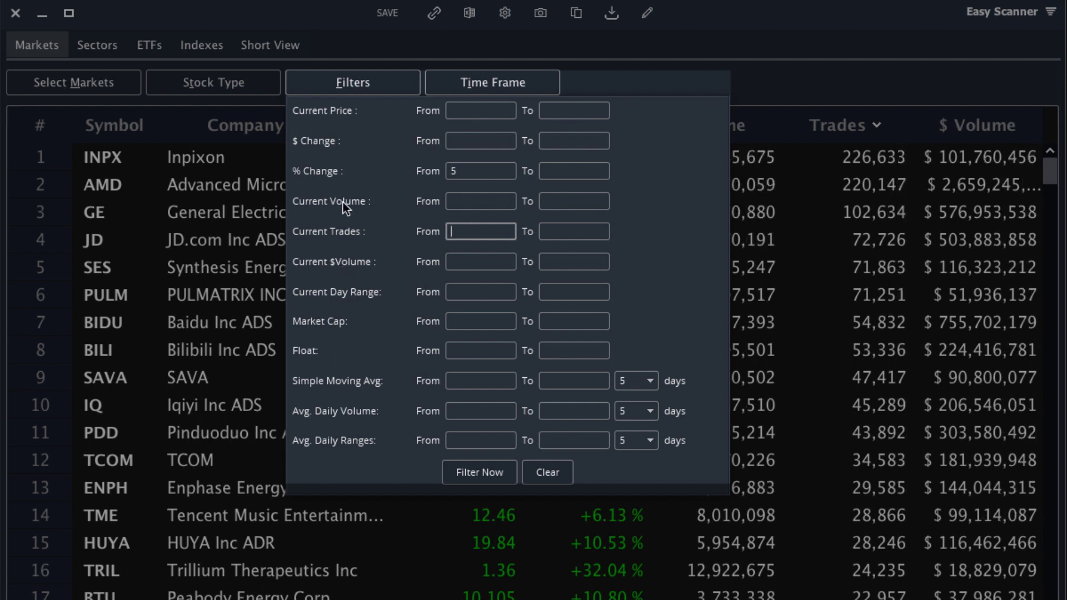
{"action": "type", "text": "500"}
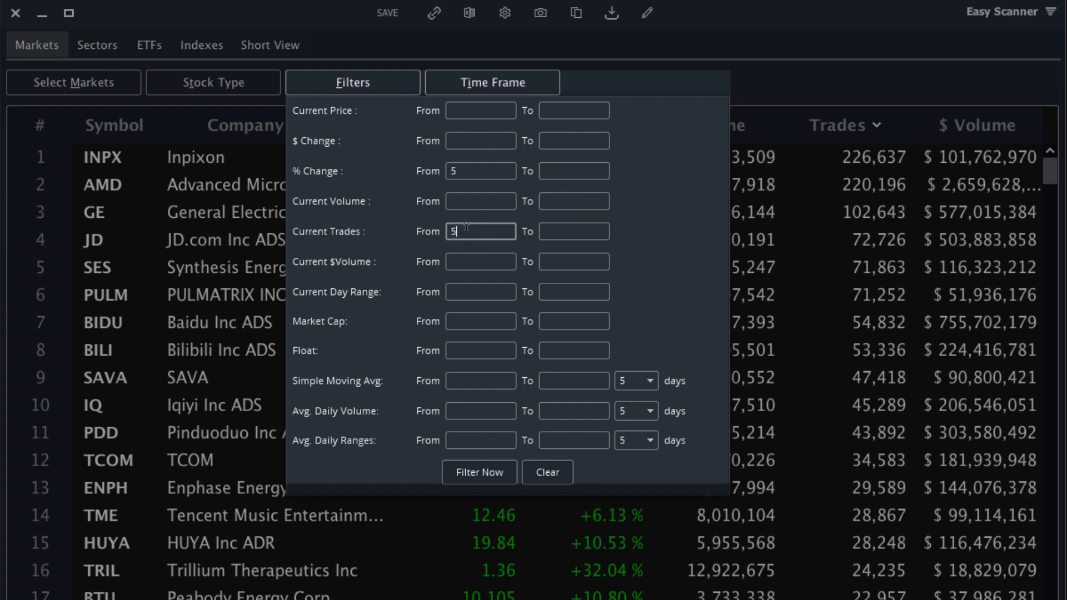
{"action": "left_click", "coordinate": [477, 471]}
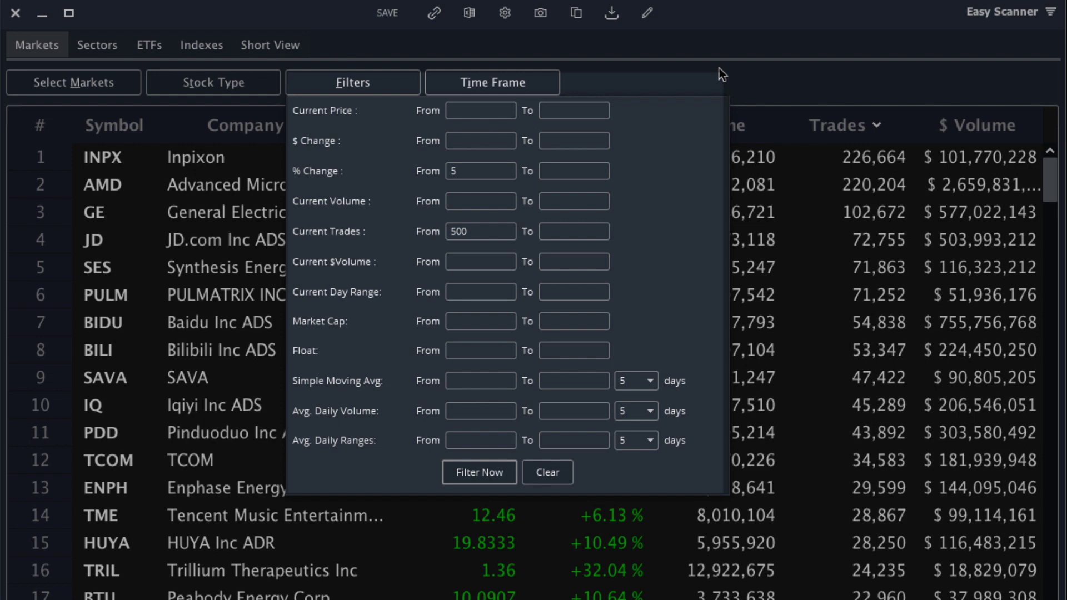
{"action": "left_click", "coordinate": [788, 77]}
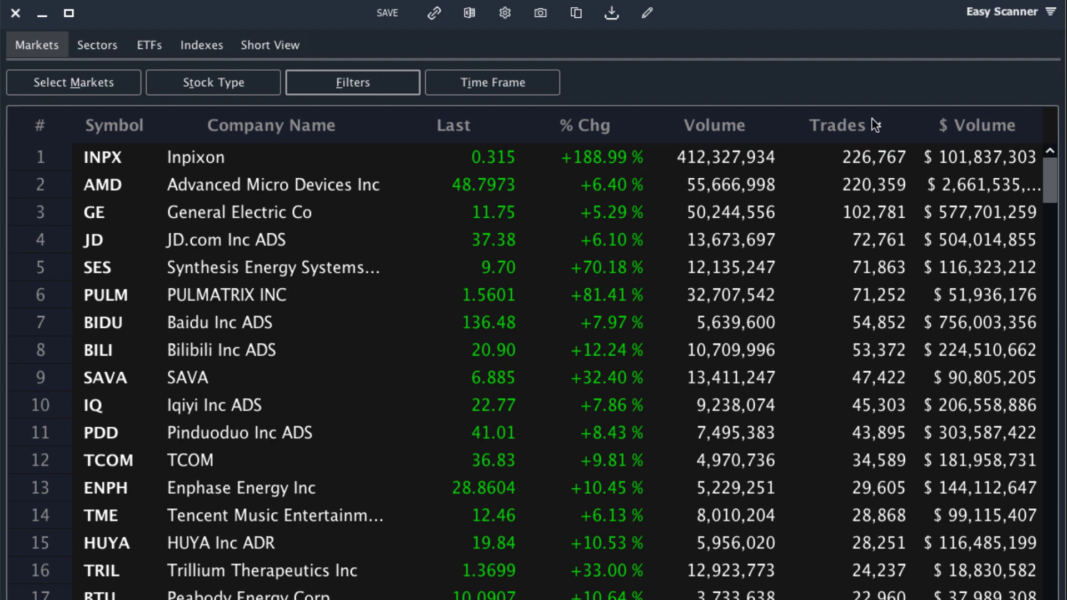
{"action": "left_click", "coordinate": [867, 163]}
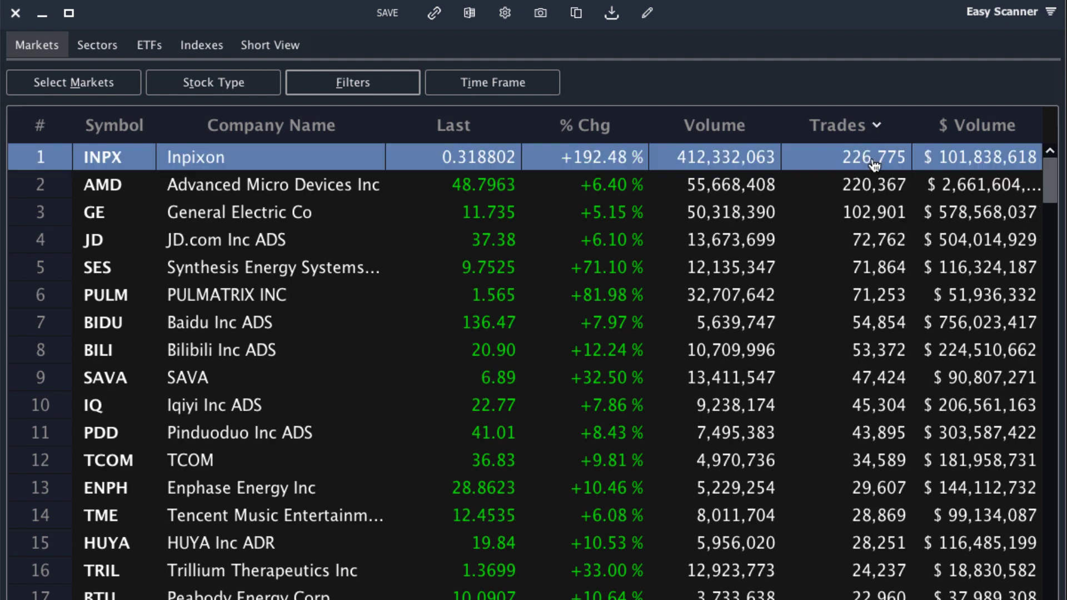
{"action": "left_click", "coordinate": [189, 240]}
{"action": "left_click", "coordinate": [125, 179]}
{"action": "left_click", "coordinate": [128, 160]}
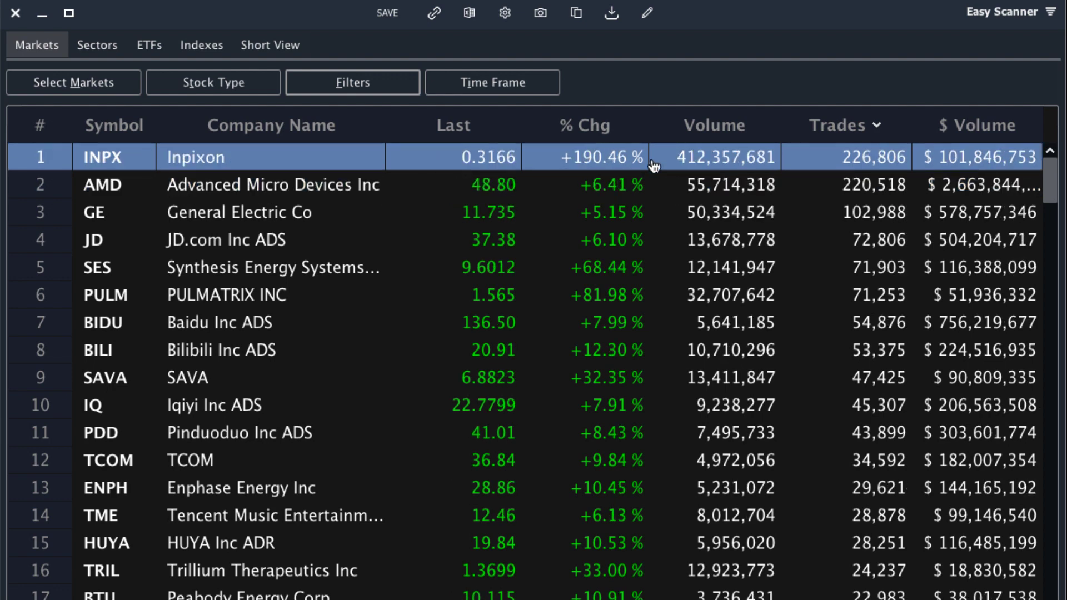
{"action": "left_click", "coordinate": [476, 186]}
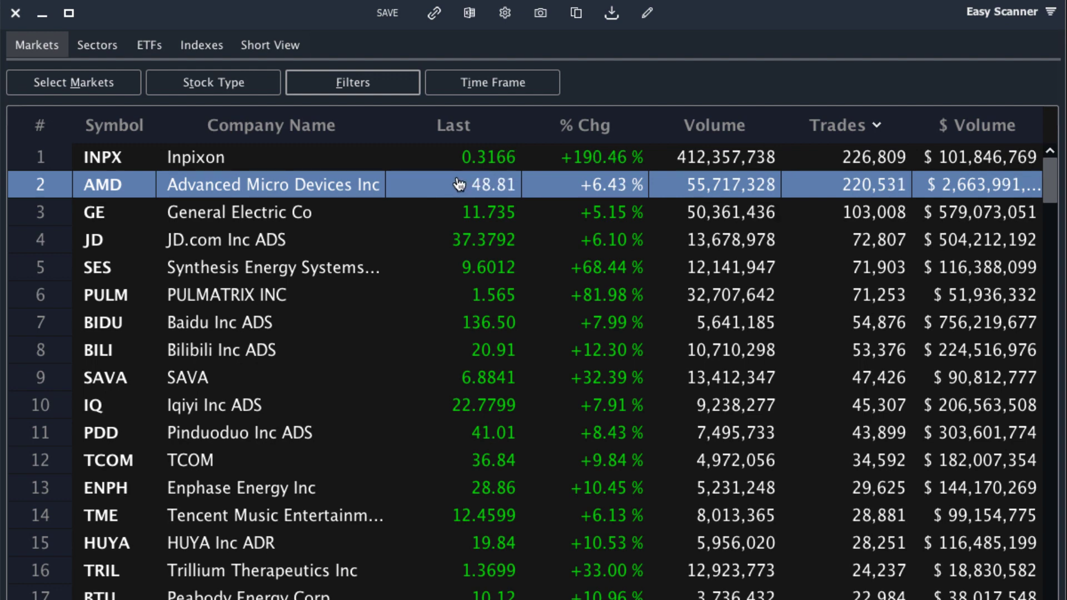
{"action": "left_click", "coordinate": [345, 216]}
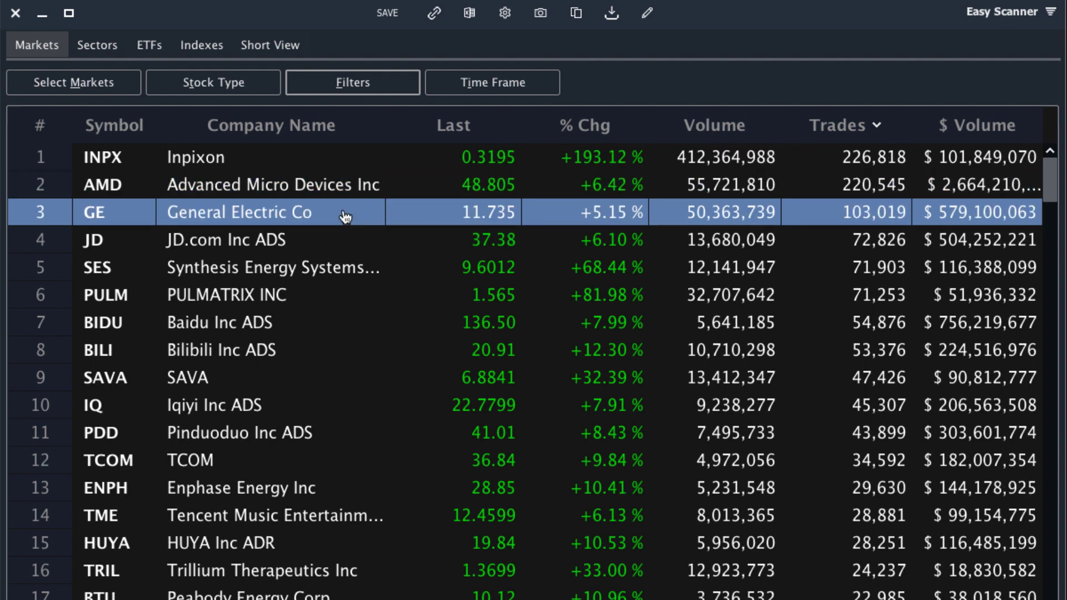
{"action": "left_click", "coordinate": [377, 272]}
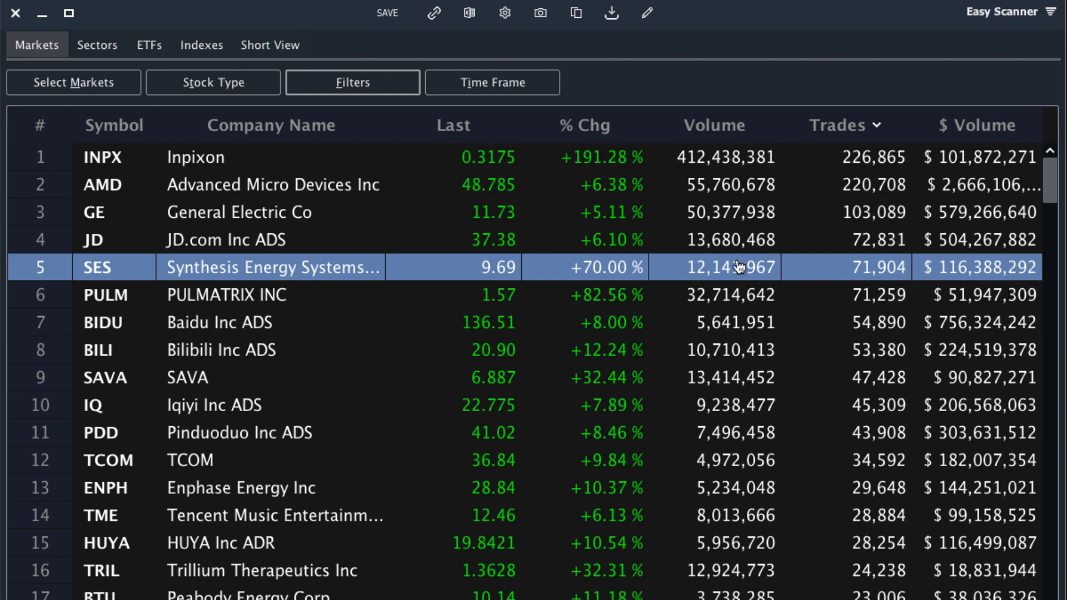
{"action": "left_click", "coordinate": [632, 191]}
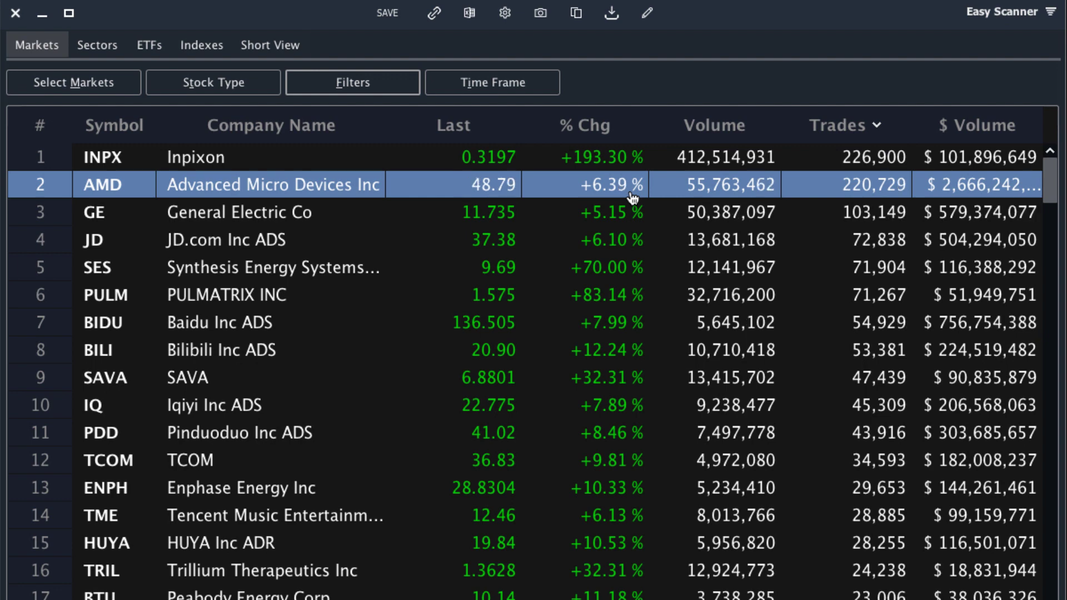
{"action": "left_click", "coordinate": [615, 211]}
{"action": "left_click", "coordinate": [400, 188]}
{"action": "left_click", "coordinate": [101, 166]}
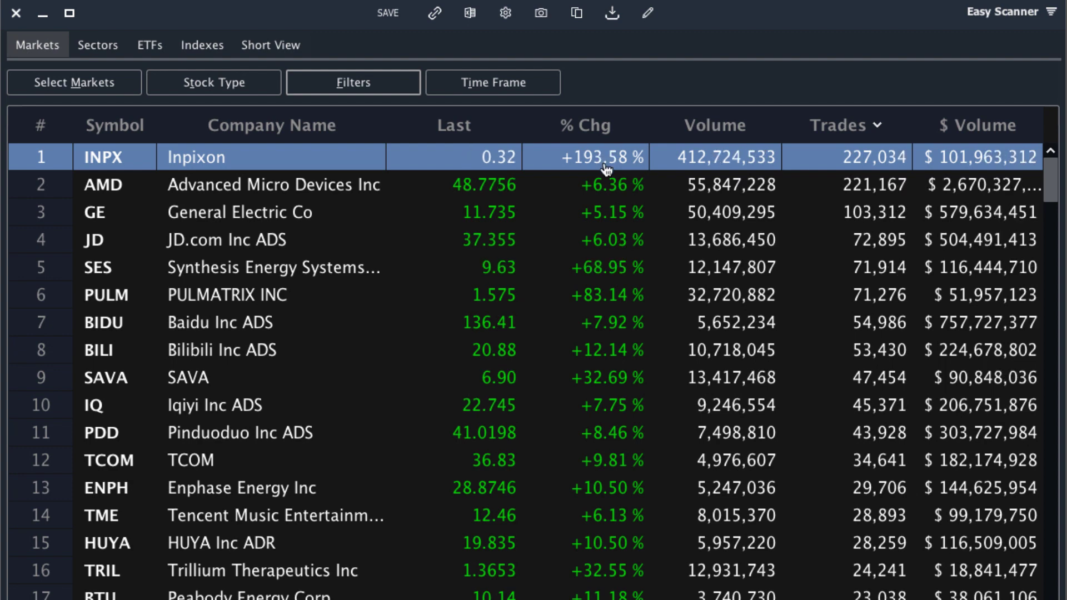
Replace the 5% minimum change with a -5% maximum and reapply the filter
{"action": "left_click", "coordinate": [610, 183]}
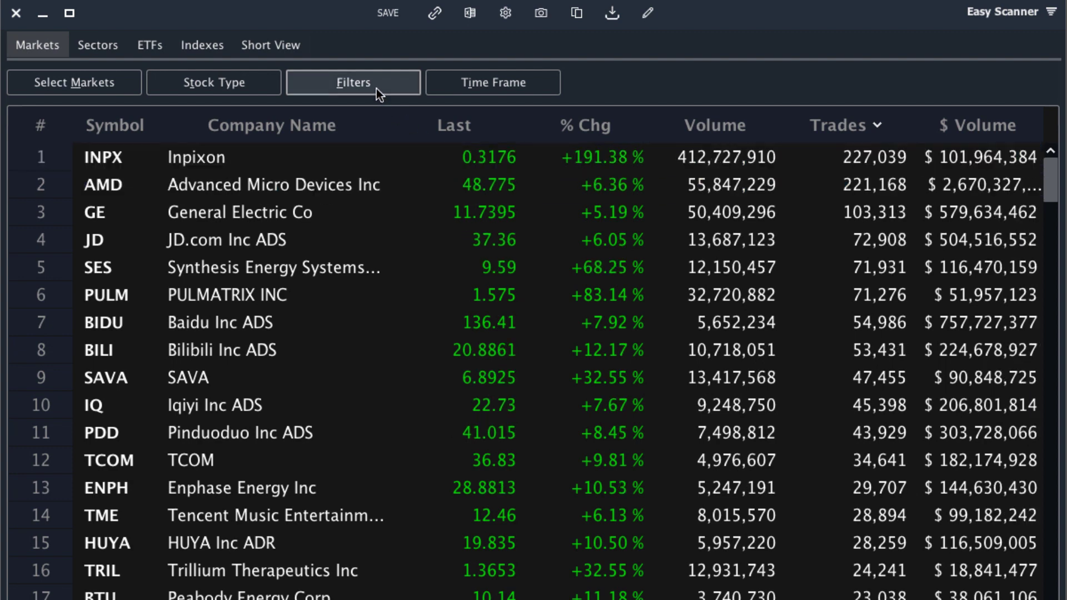
{"action": "left_click", "coordinate": [376, 88]}
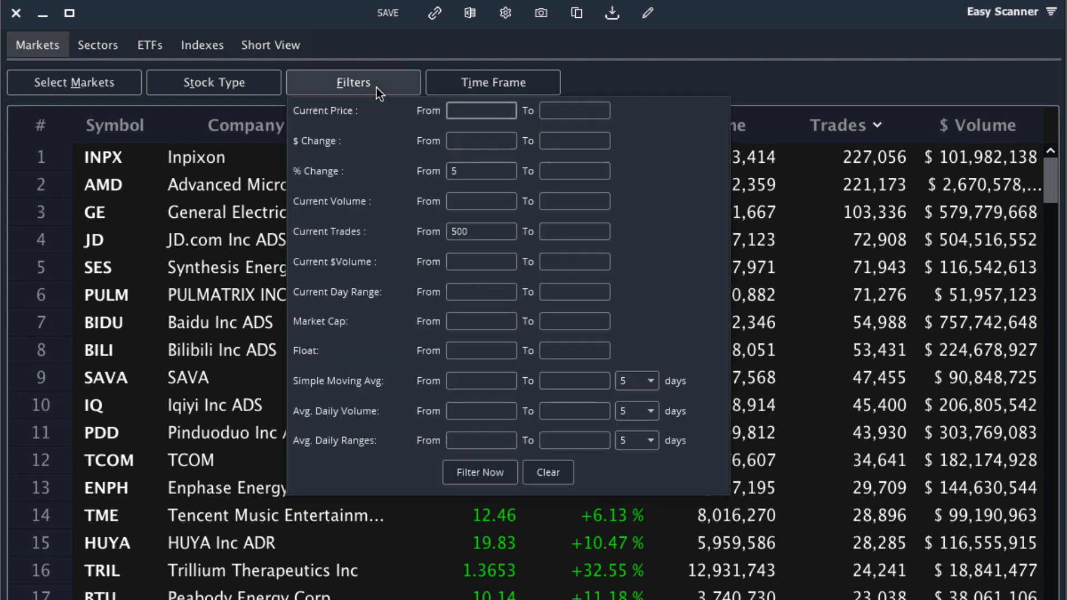
{"action": "left_click", "coordinate": [456, 171]}
{"action": "left_click_drag", "start_coordinate": [455, 170], "coordinate": [408, 170]}
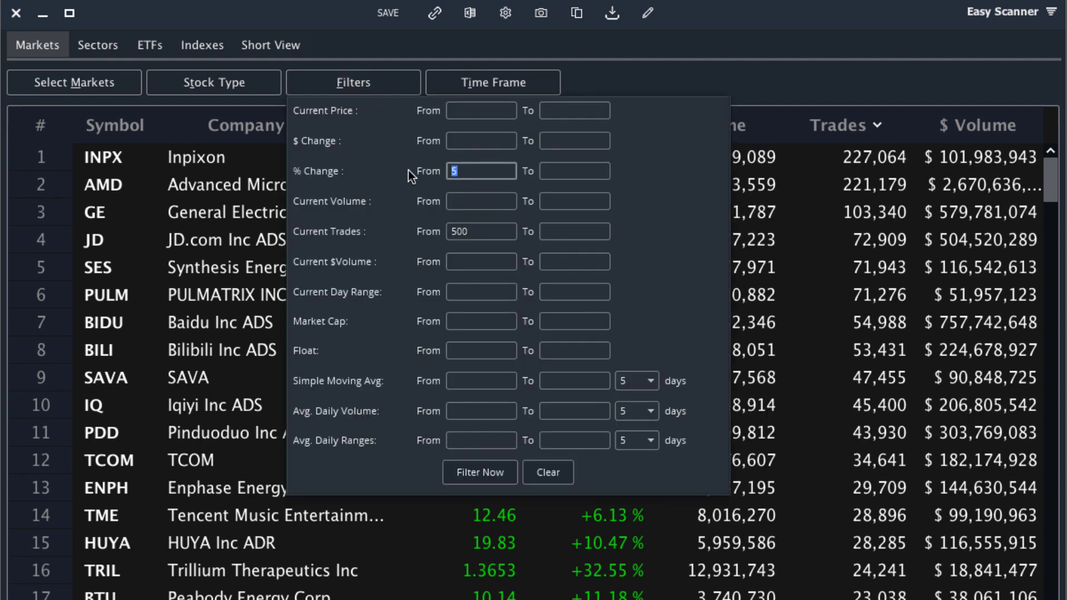
{"action": "key", "text": "BackSpace"}
{"action": "left_click", "coordinate": [562, 166]}
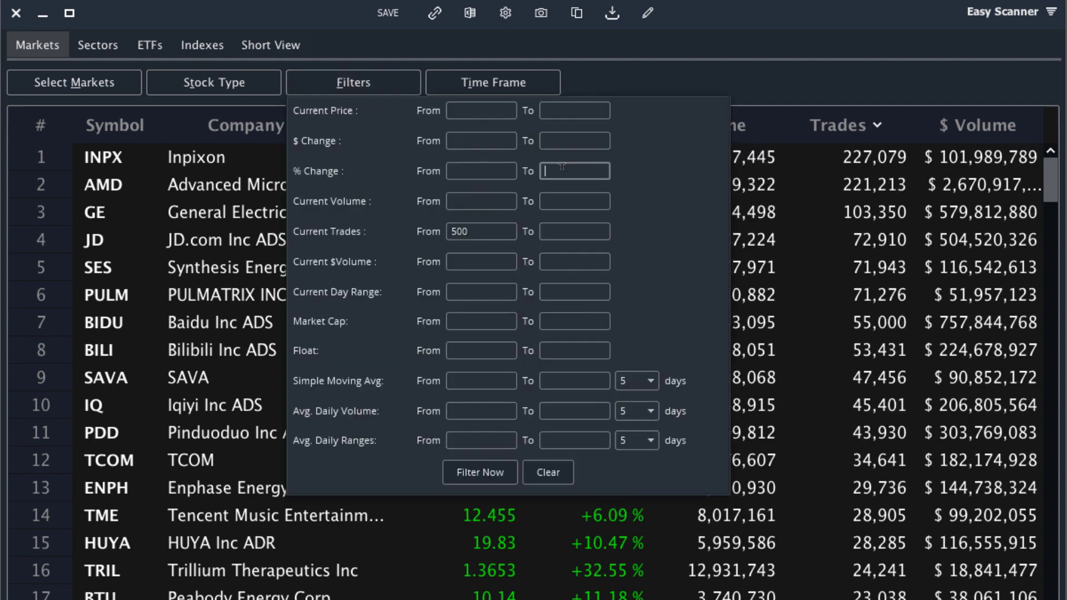
{"action": "type", "text": "-5"}
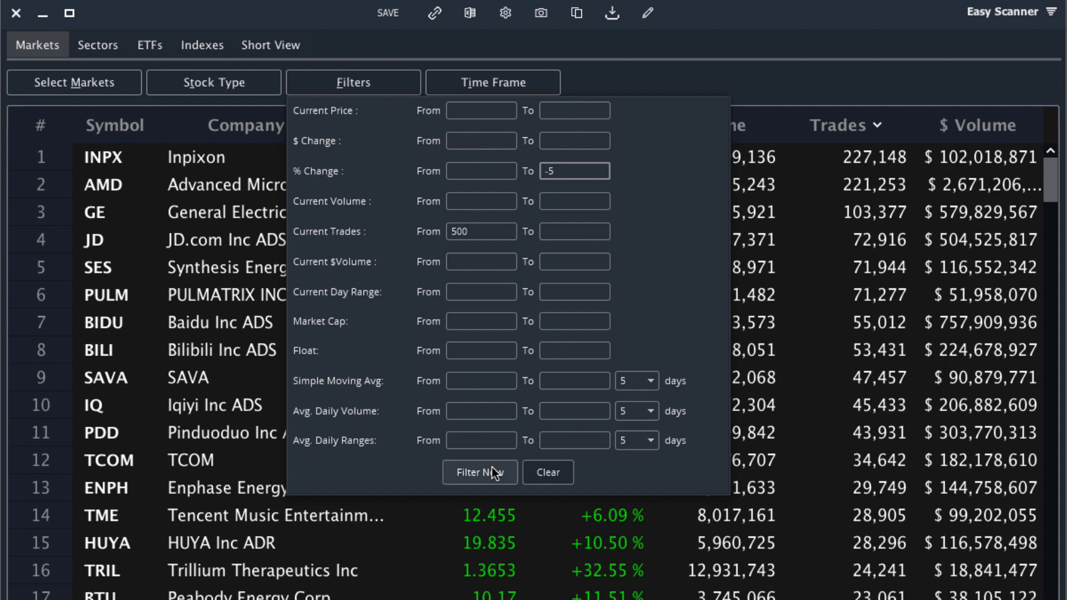
{"action": "left_click", "coordinate": [494, 473]}
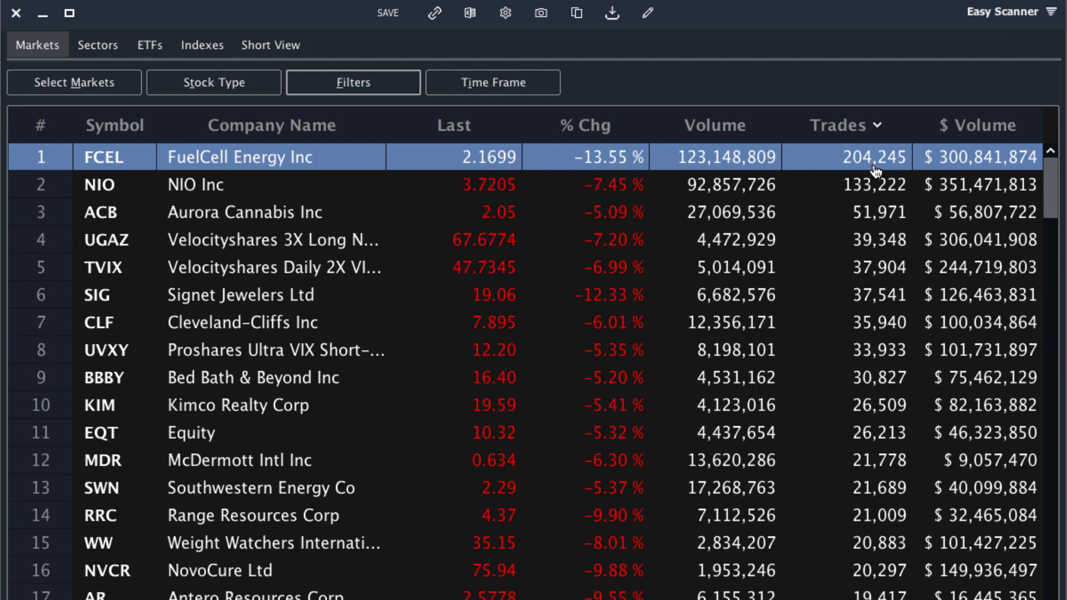
Select the NIO and ACB decliners, then reopen the filters showing -5% and 500 trades
{"action": "left_click", "coordinate": [830, 181]}
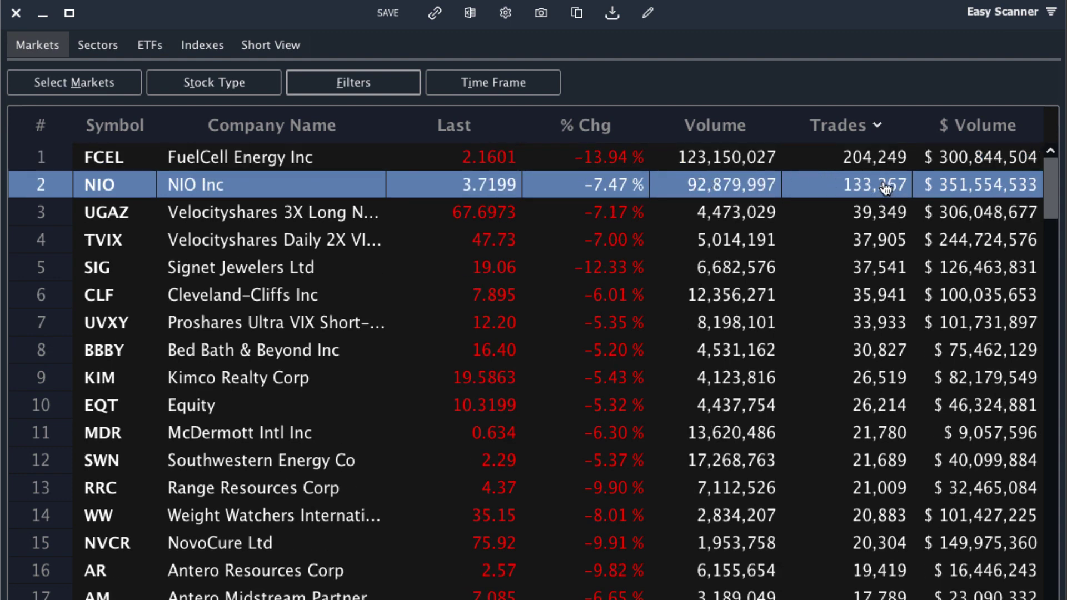
{"action": "left_click", "coordinate": [573, 217]}
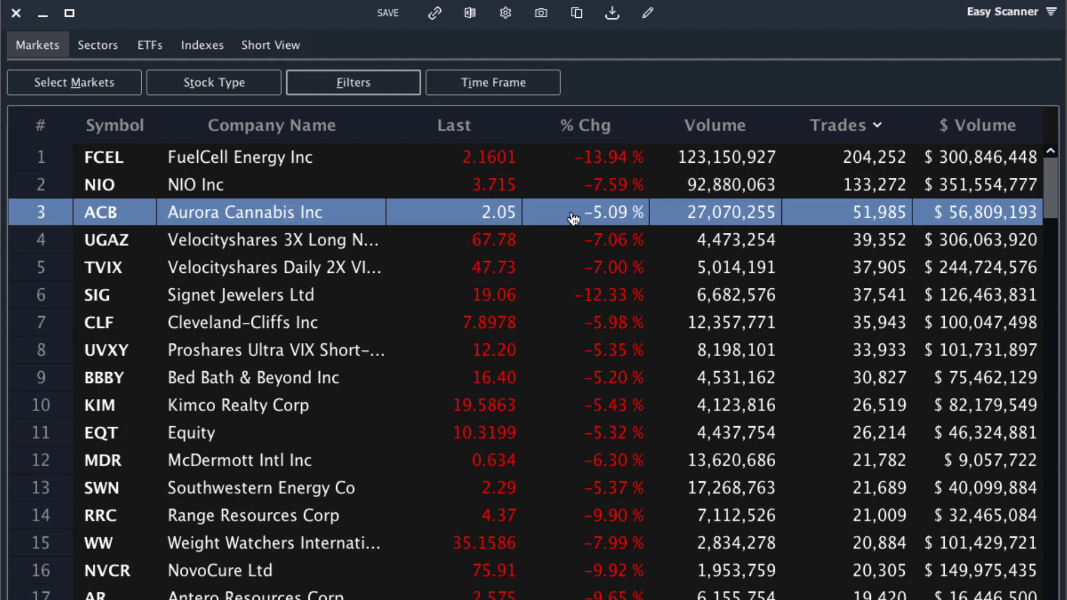
{"action": "left_click", "coordinate": [363, 191]}
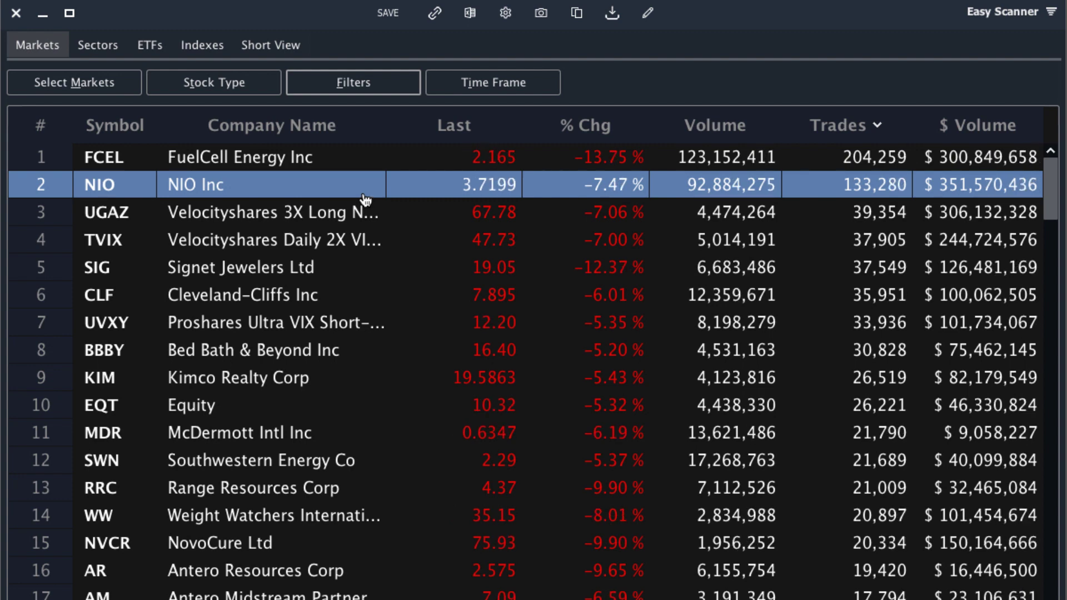
{"action": "left_click", "coordinate": [365, 78]}
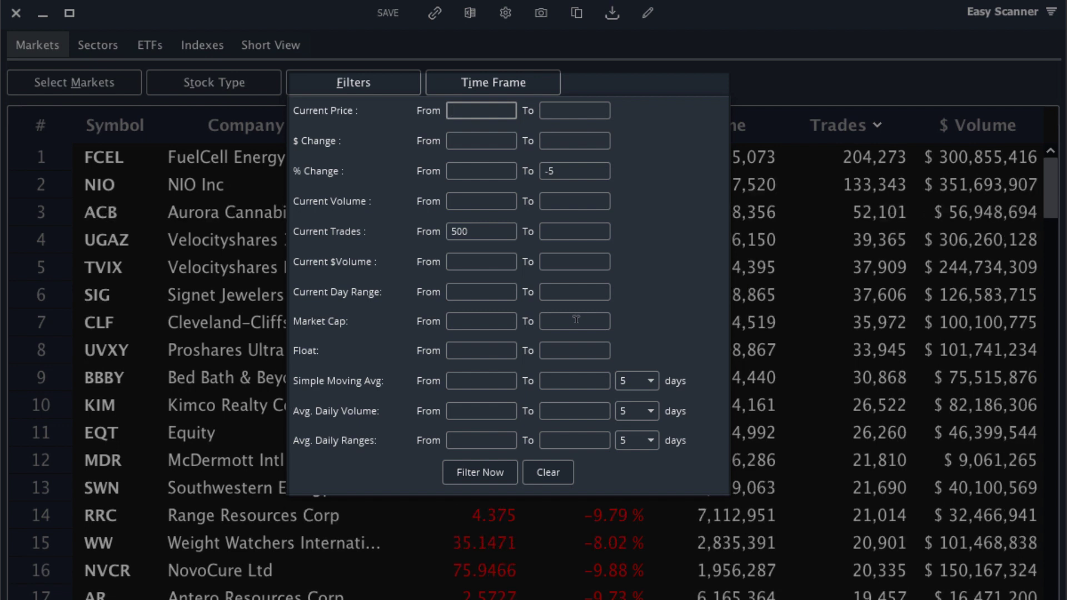
Close the Easy Scanner filters and launch the Pro Scanner
{"action": "left_click", "coordinate": [675, 56]}
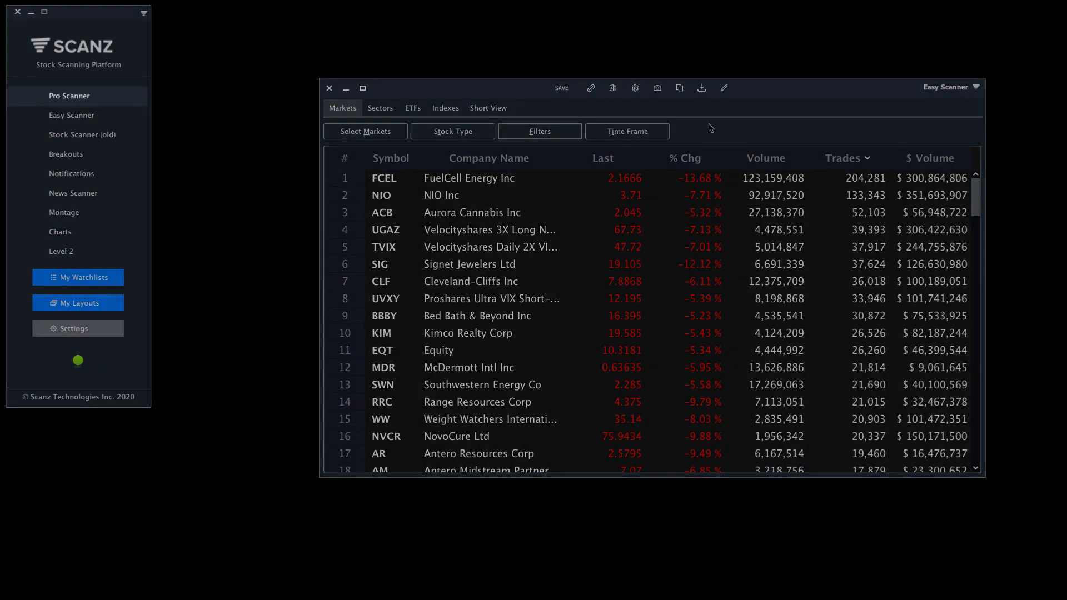
{"action": "left_click", "coordinate": [78, 96]}
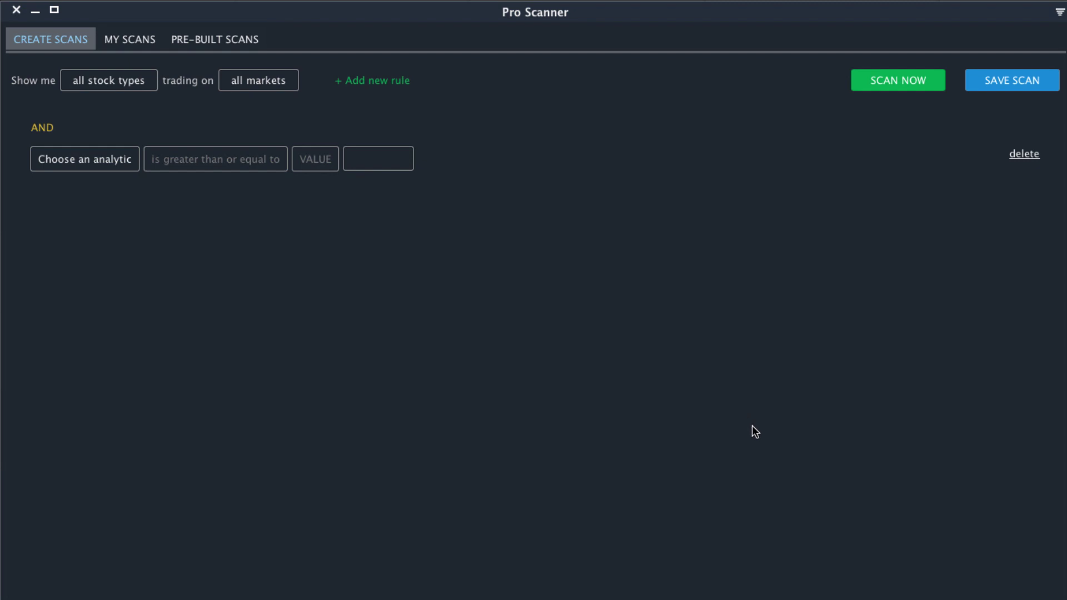
Set the first Pro Scanner rule to Day's Trades of at least 1000
{"action": "left_click", "coordinate": [100, 166]}
{"action": "mouse_move", "coordinate": [113, 187]}
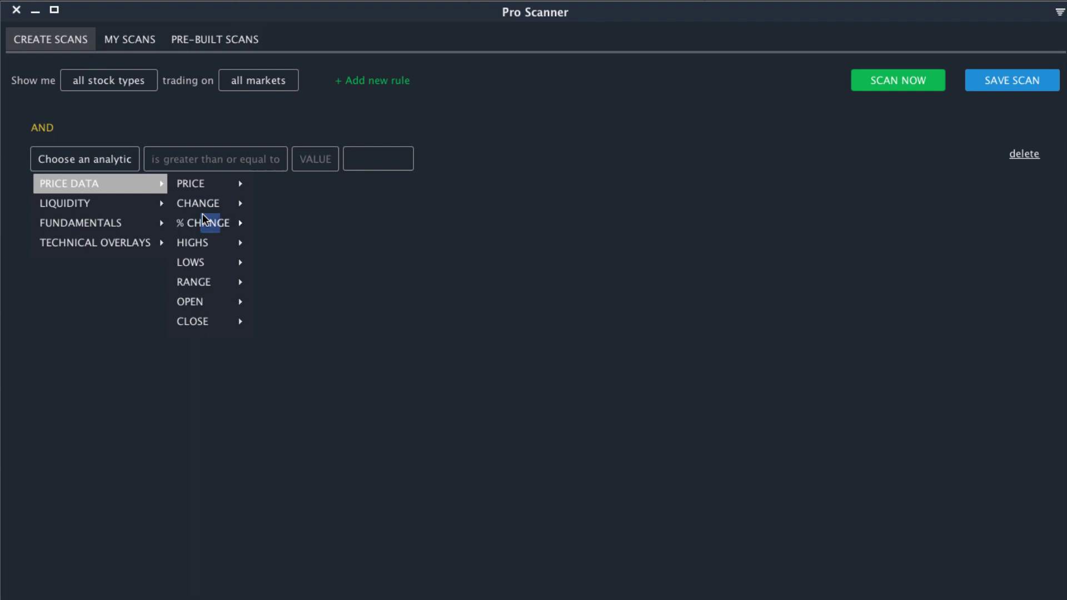
{"action": "mouse_move", "coordinate": [123, 205]}
{"action": "mouse_move", "coordinate": [232, 263]}
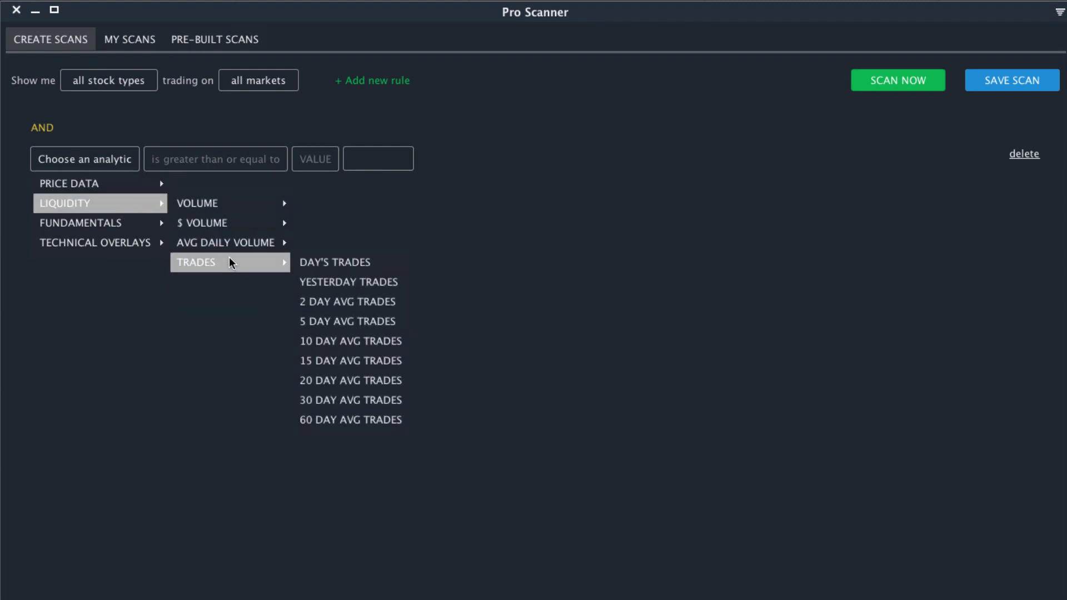
{"action": "left_click", "coordinate": [314, 262]}
{"action": "left_click", "coordinate": [357, 156]}
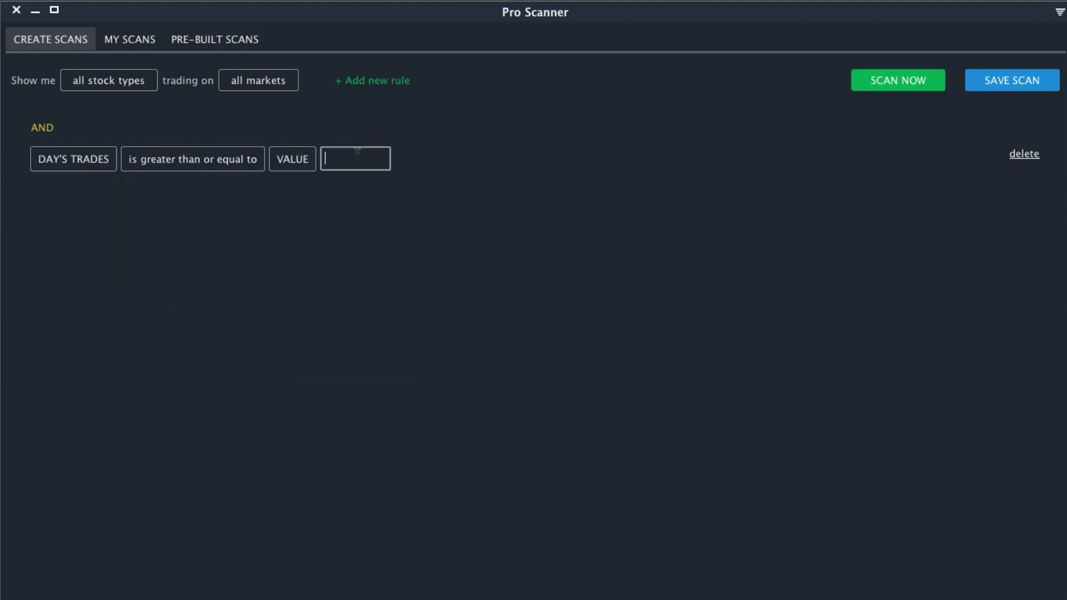
{"action": "type", "text": "1000"}
Add a second rule based on Price Data > % Change > Percent Change
{"action": "left_click", "coordinate": [380, 82]}
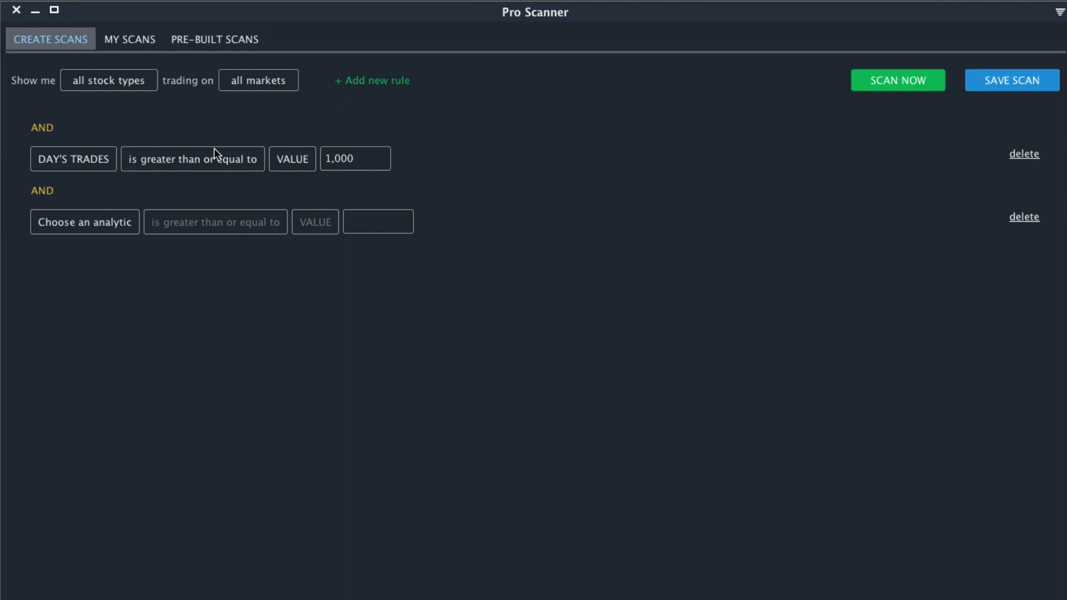
{"action": "left_click", "coordinate": [93, 223]}
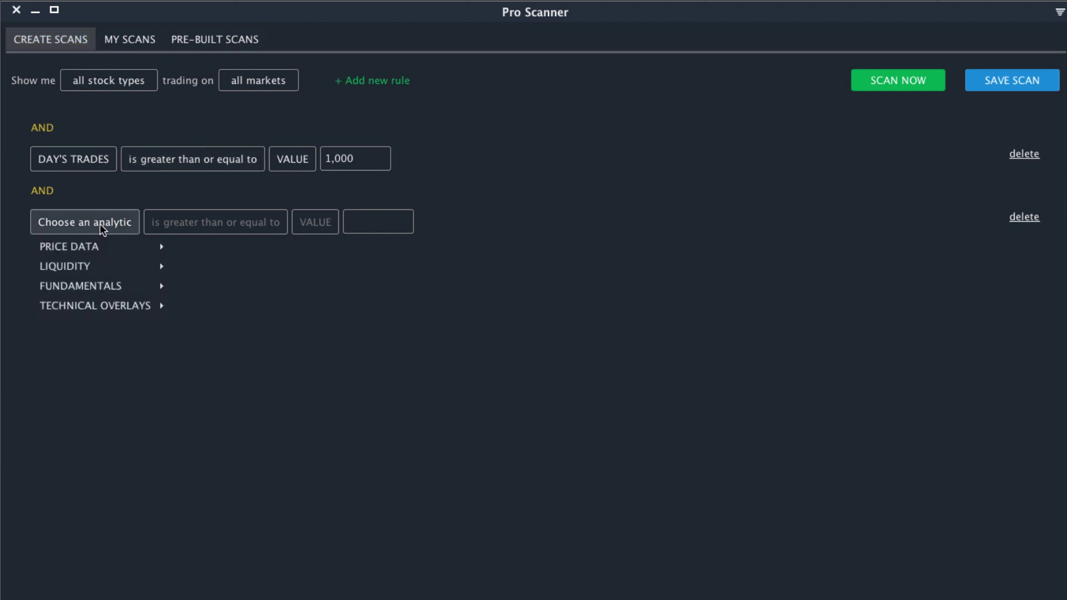
{"action": "mouse_move", "coordinate": [107, 250]}
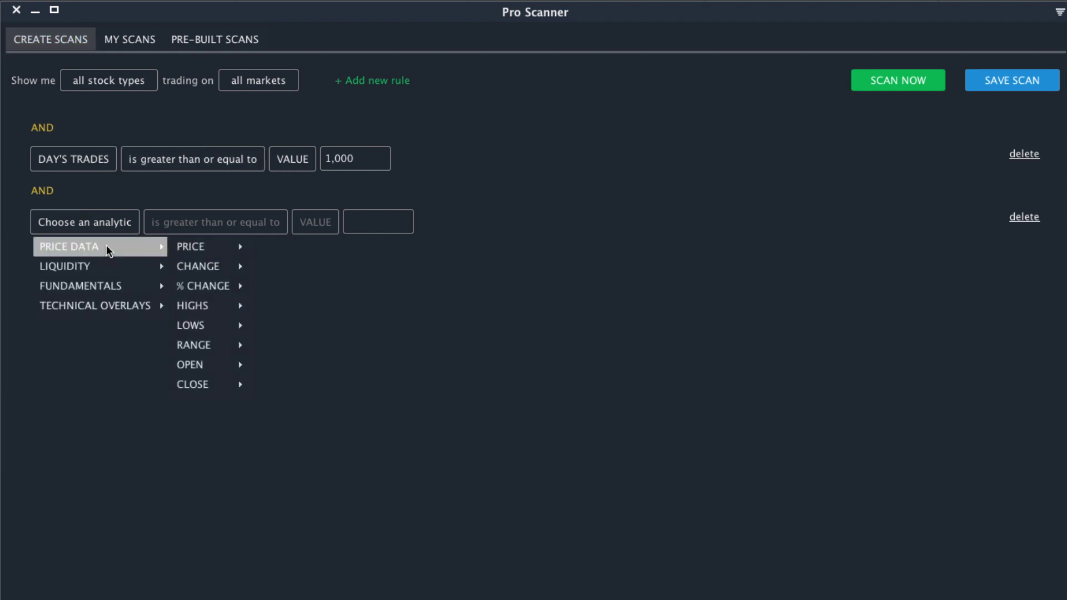
{"action": "mouse_move", "coordinate": [218, 282]}
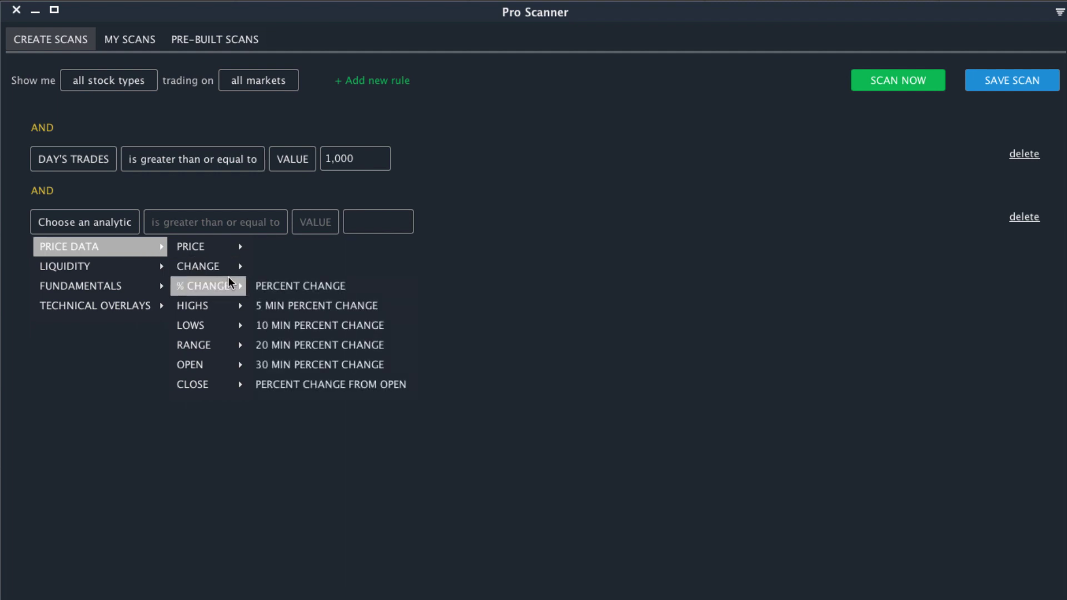
{"action": "left_click", "coordinate": [265, 285]}
{"action": "left_click", "coordinate": [373, 225]}
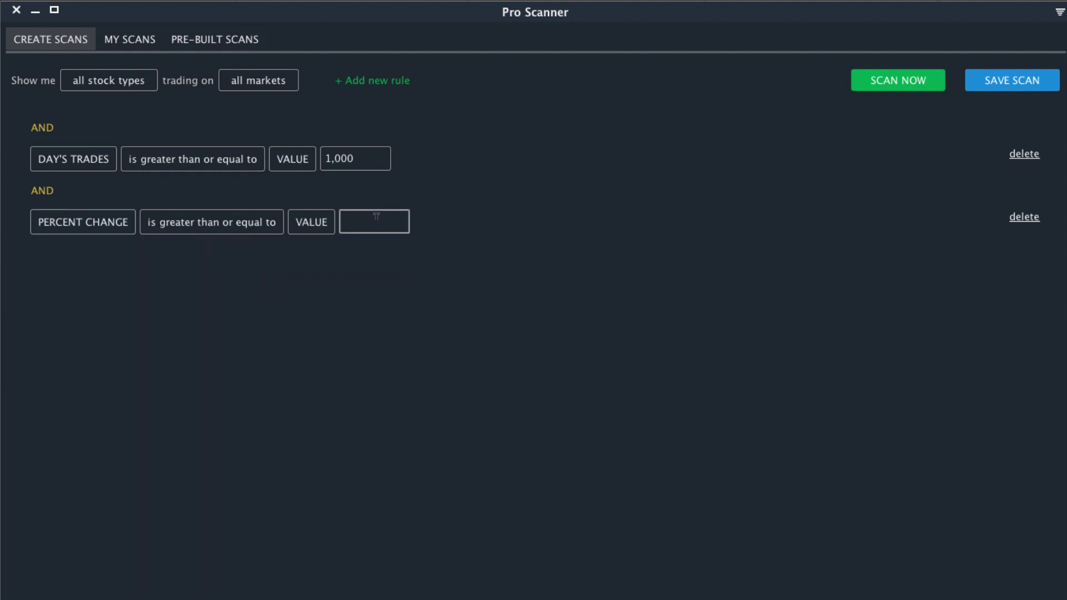
Enter 20 as the minimum percent change and add a third rule on Day's Volume
{"action": "type", "text": "20"}
{"action": "left_click", "coordinate": [369, 83]}
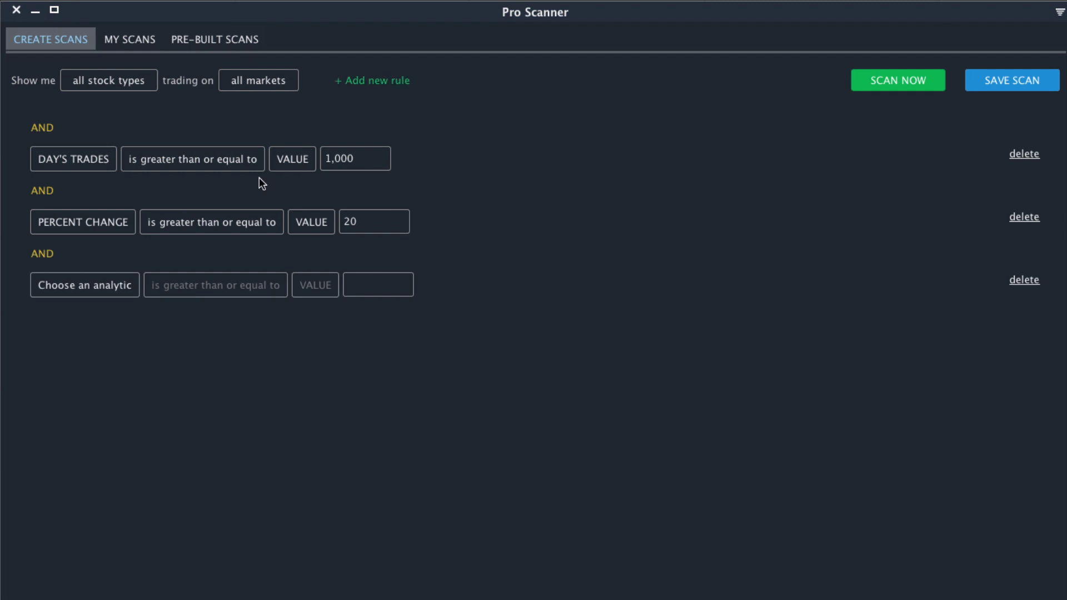
{"action": "left_click", "coordinate": [109, 291]}
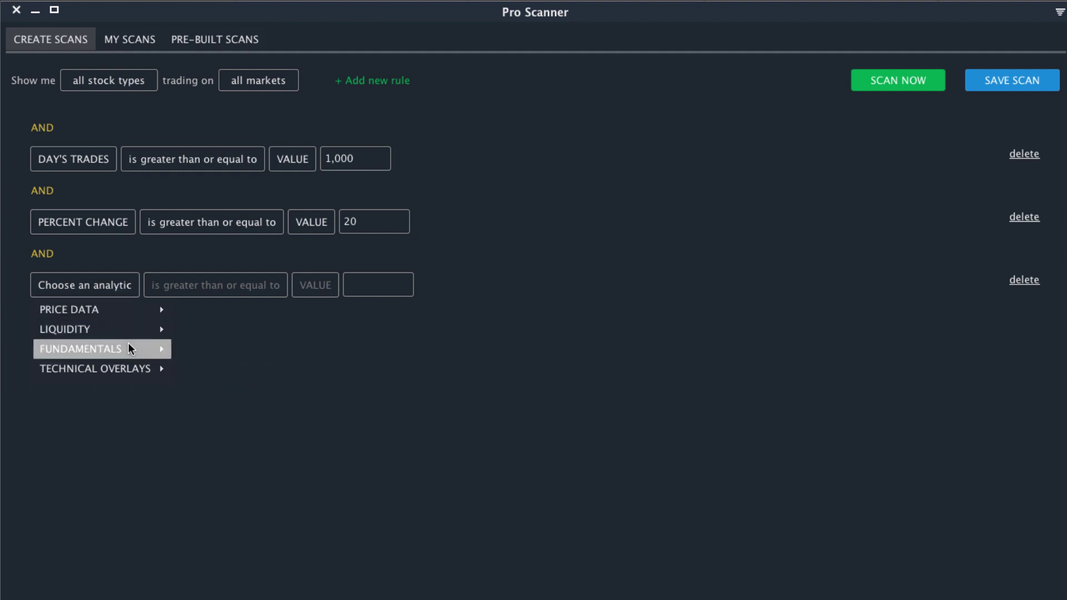
{"action": "mouse_move", "coordinate": [129, 345]}
{"action": "mouse_move", "coordinate": [208, 351]}
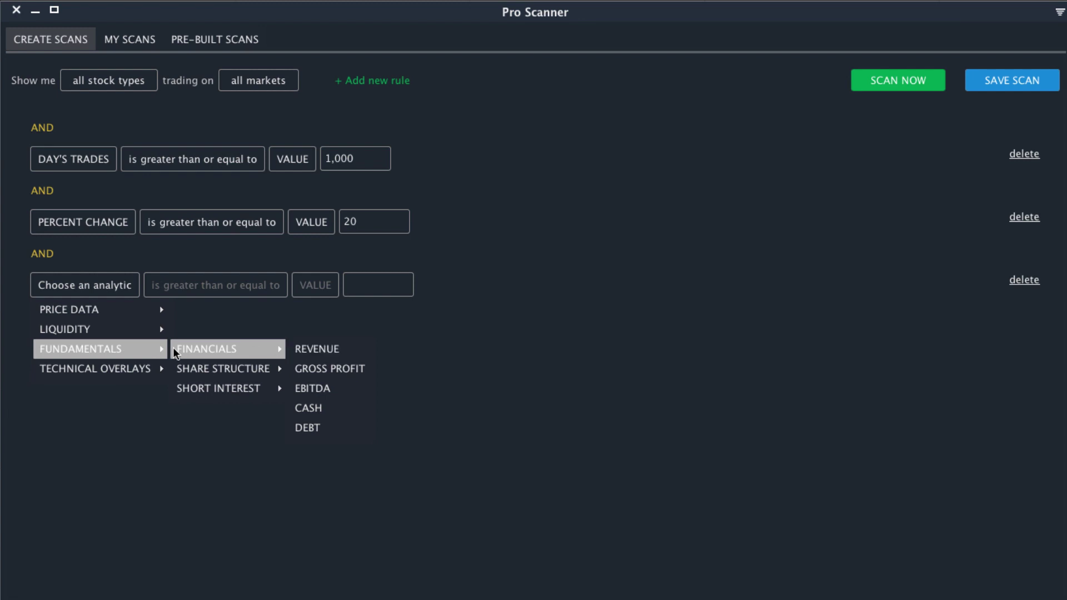
{"action": "mouse_move", "coordinate": [127, 366]}
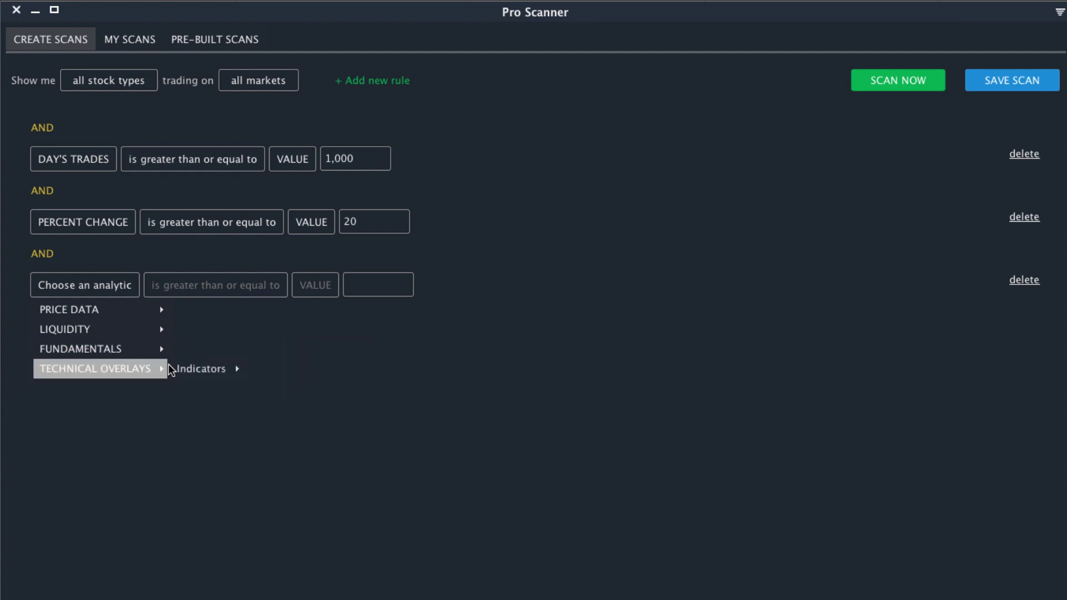
{"action": "mouse_move", "coordinate": [183, 368]}
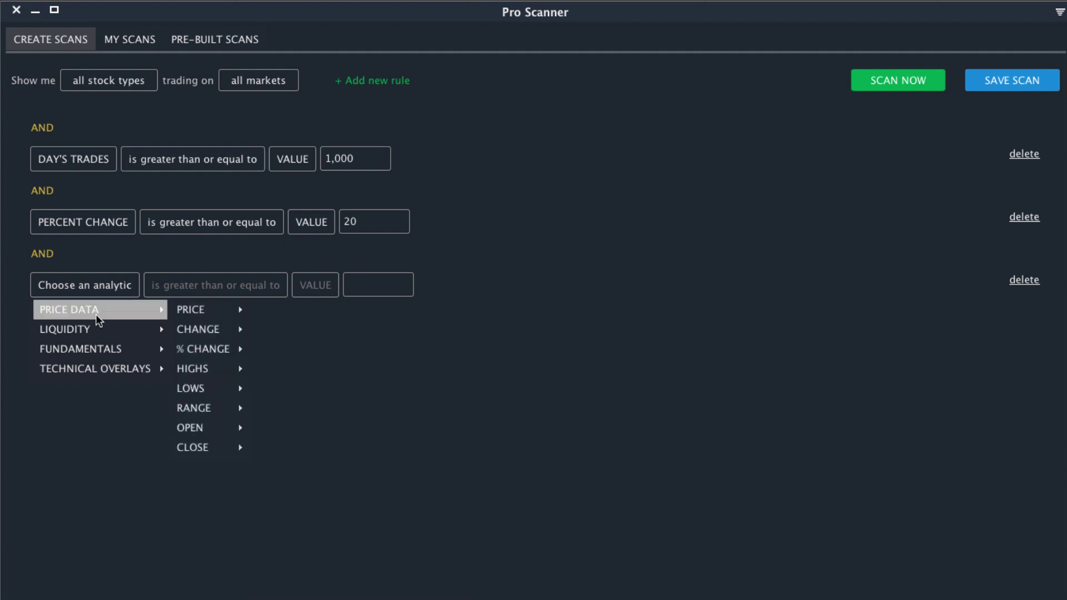
{"action": "mouse_move", "coordinate": [102, 326]}
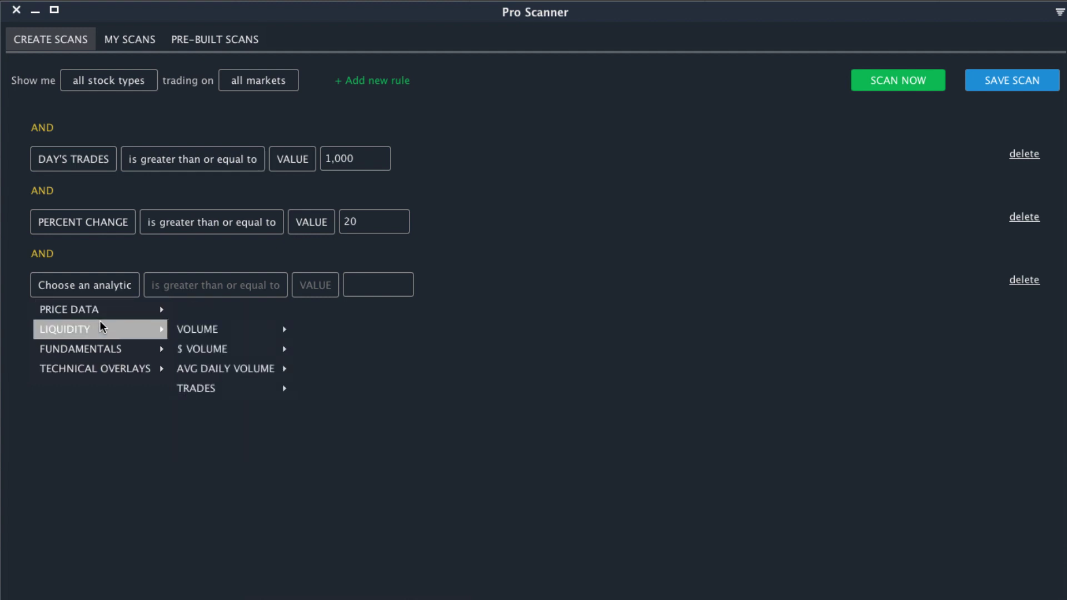
{"action": "mouse_move", "coordinate": [190, 328]}
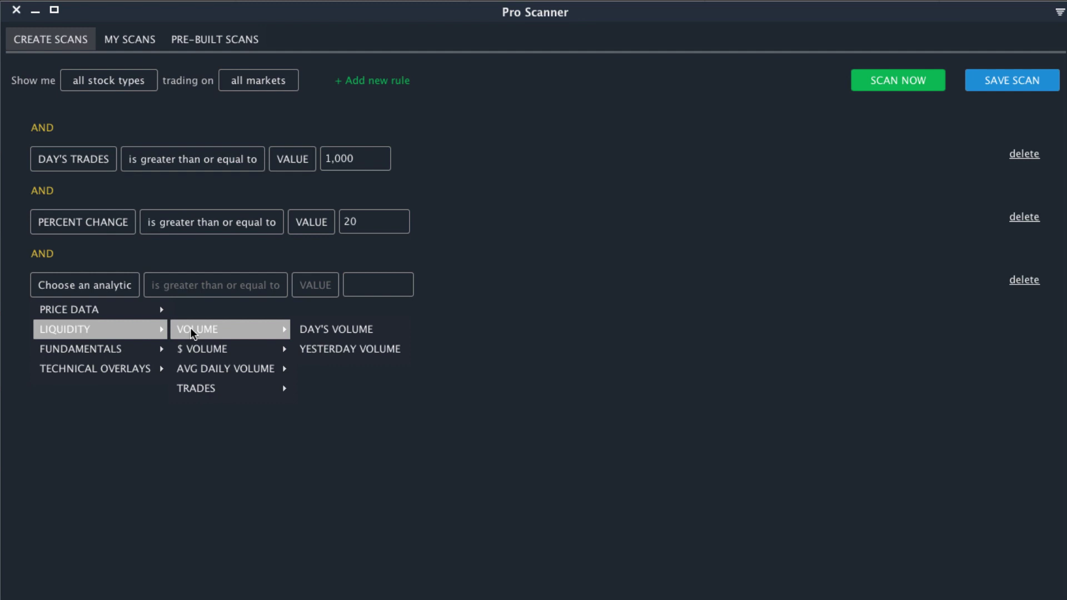
{"action": "left_click", "coordinate": [322, 326]}
Compare Day's Volume to 20 Day Avg Volume, requiring it to exceed by 5%
{"action": "left_click", "coordinate": [299, 287]}
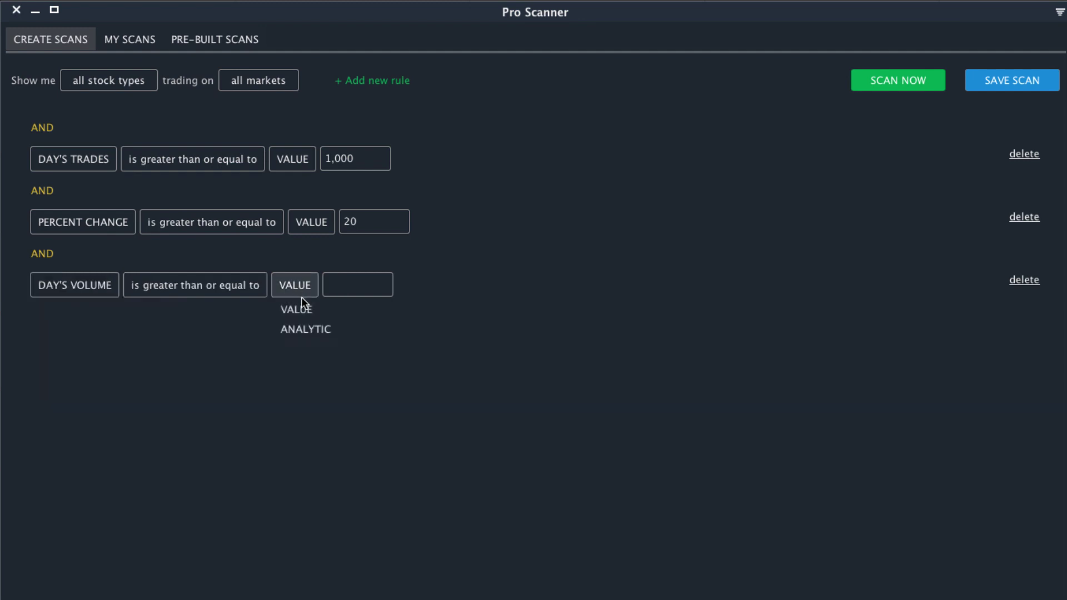
{"action": "left_click", "coordinate": [313, 325]}
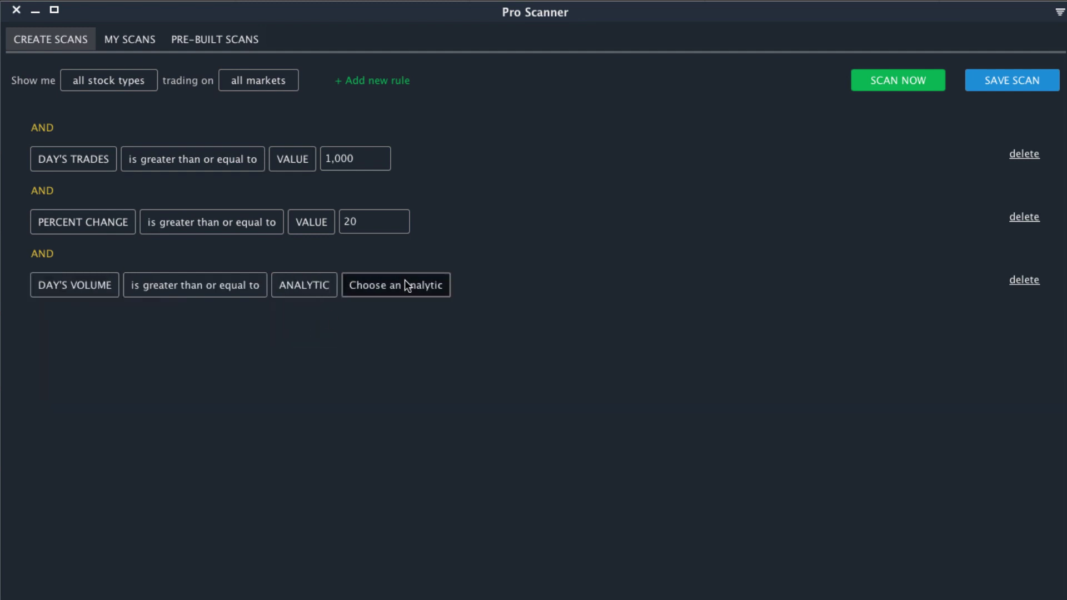
{"action": "left_click", "coordinate": [405, 284]}
{"action": "mouse_move", "coordinate": [408, 310]}
{"action": "mouse_move", "coordinate": [500, 328]}
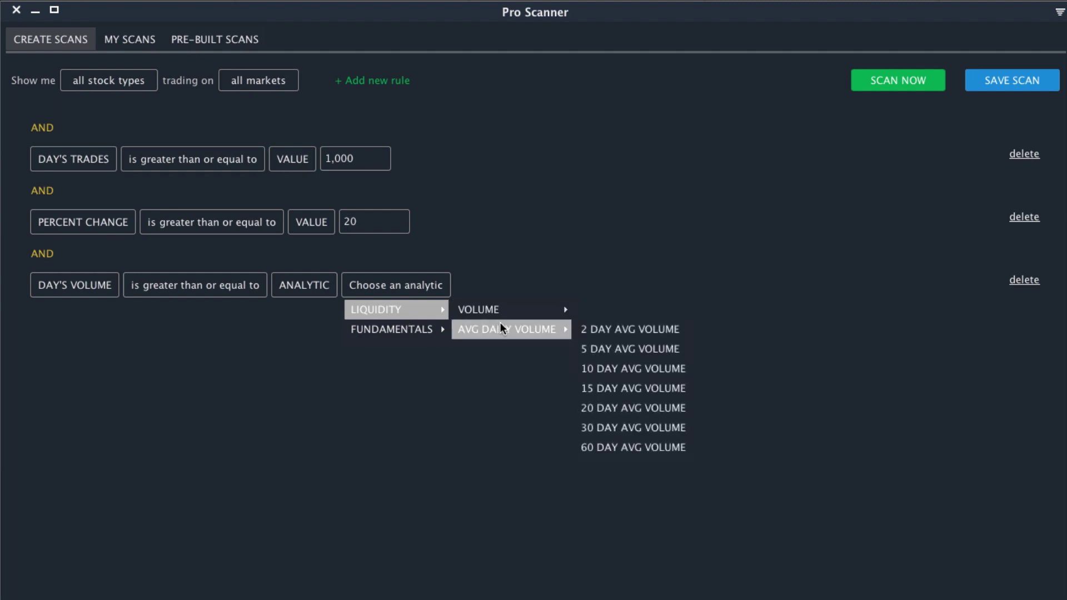
{"action": "left_click", "coordinate": [640, 408]}
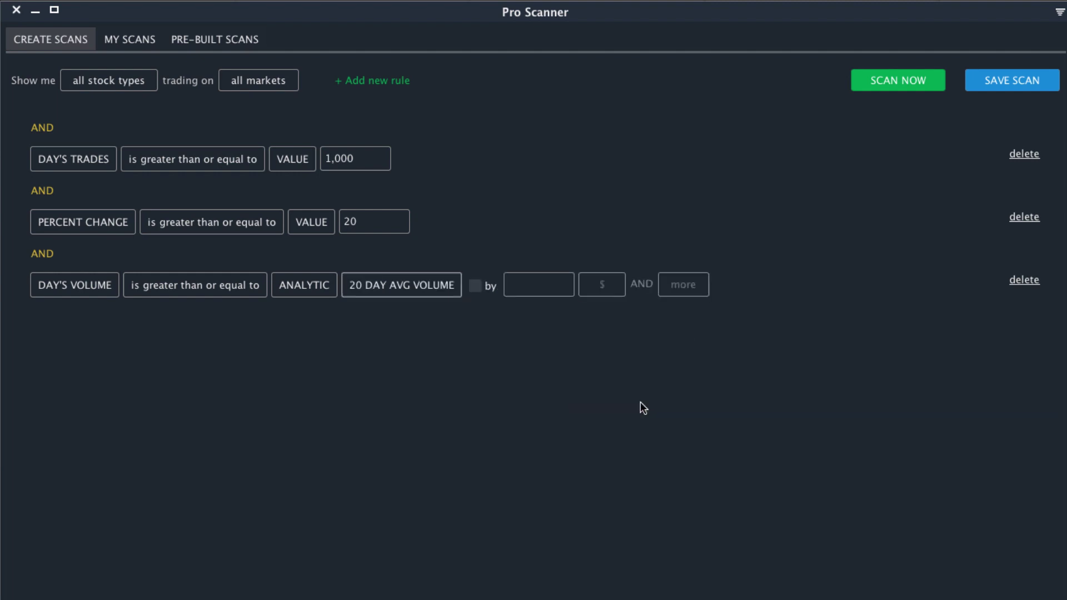
{"action": "left_click", "coordinate": [488, 284]}
{"action": "type", "text": "5"}
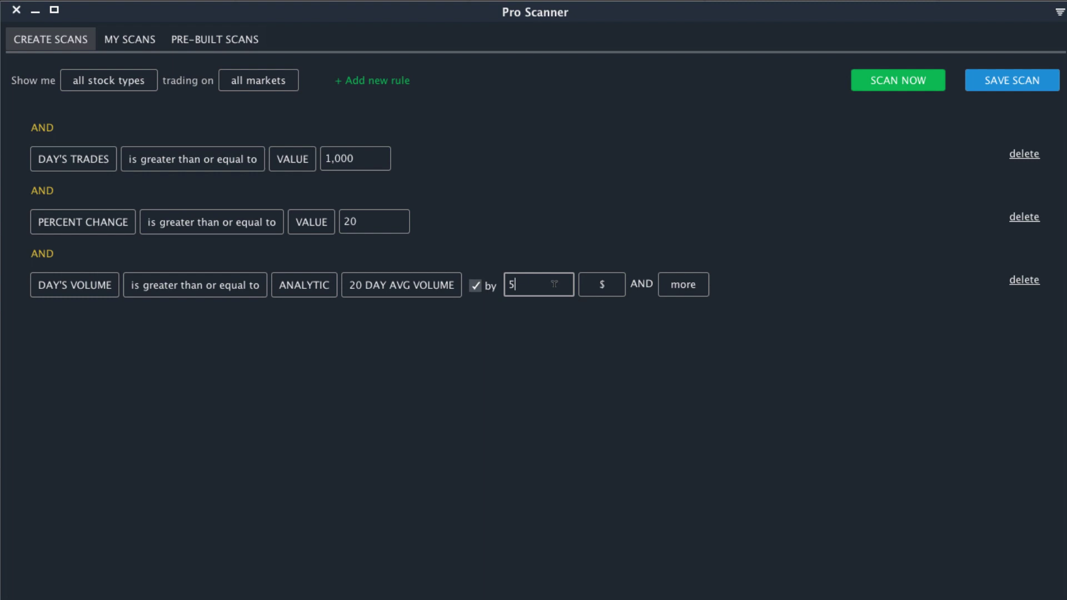
{"action": "left_click", "coordinate": [585, 290]}
{"action": "left_click", "coordinate": [592, 328]}
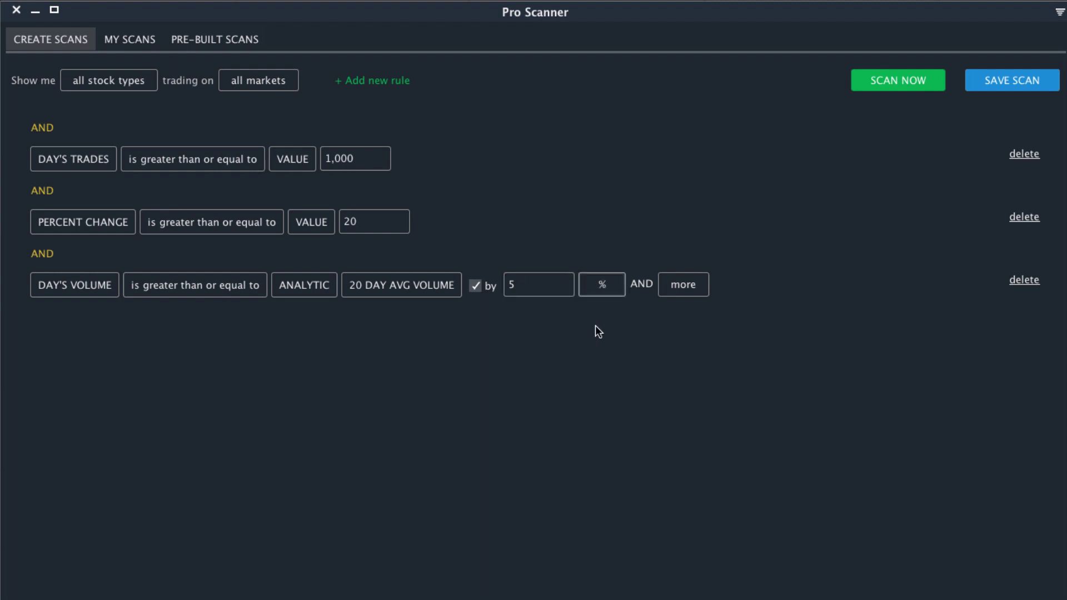
Run the three-rule scan and browse the matching stocks, including SES
{"action": "left_click", "coordinate": [877, 80]}
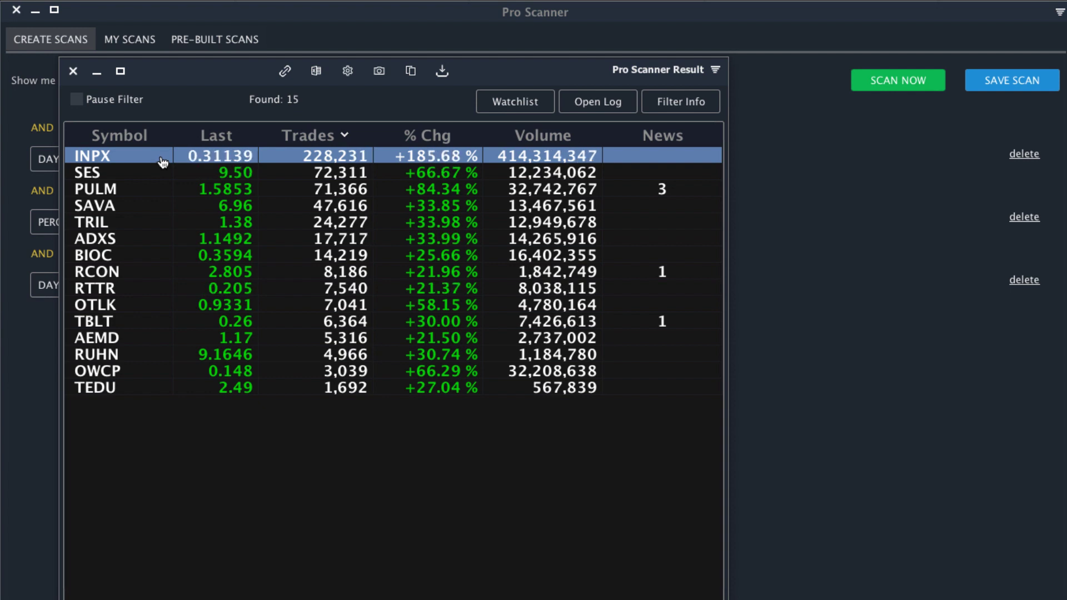
{"action": "left_click", "coordinate": [234, 189]}
{"action": "left_click", "coordinate": [250, 239]}
{"action": "left_click", "coordinate": [233, 173]}
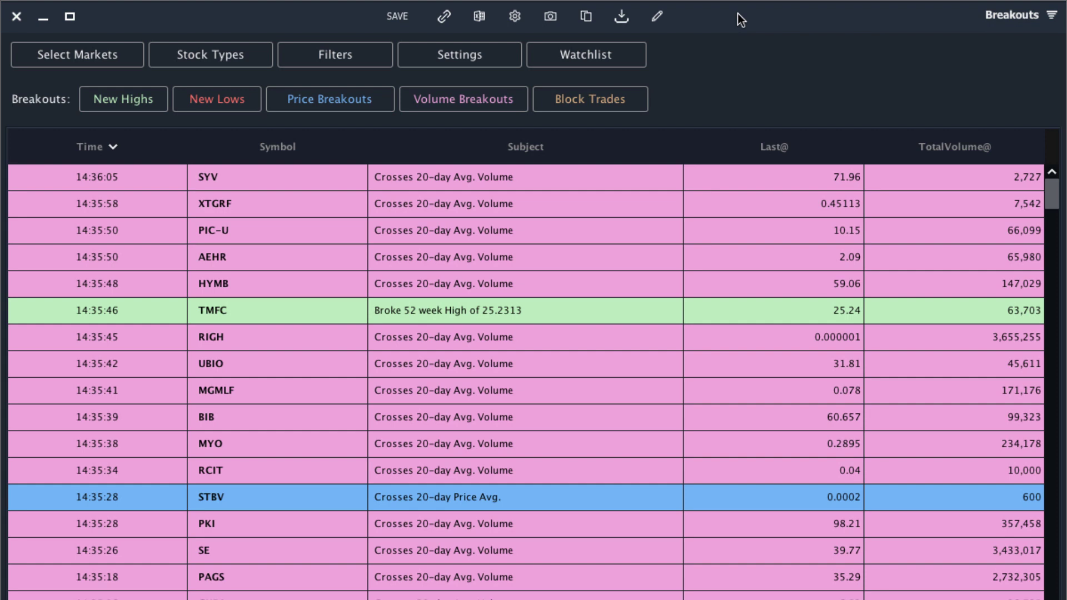
Filter the Breakouts alerts to % Change from 5 and Current Trades from 2000
{"action": "left_click", "coordinate": [61, 53]}
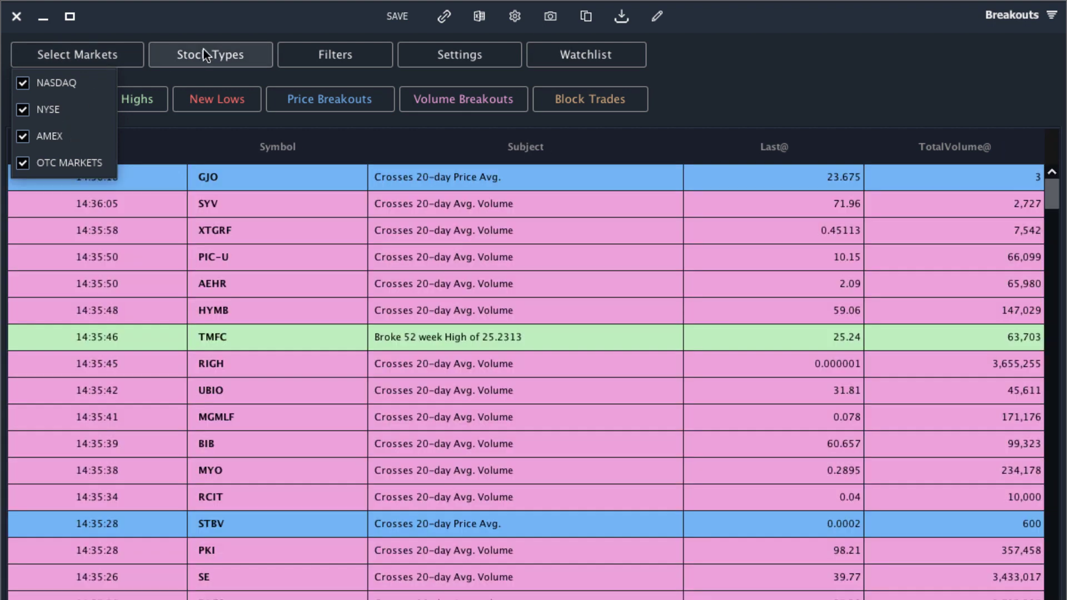
{"action": "left_click", "coordinate": [205, 54]}
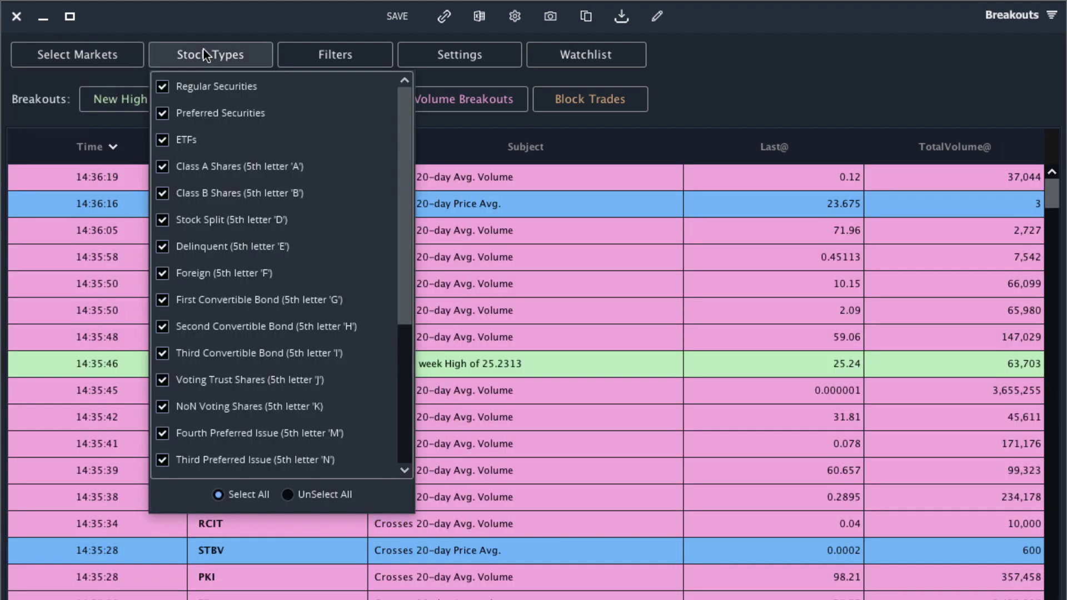
{"action": "left_click", "coordinate": [351, 53]}
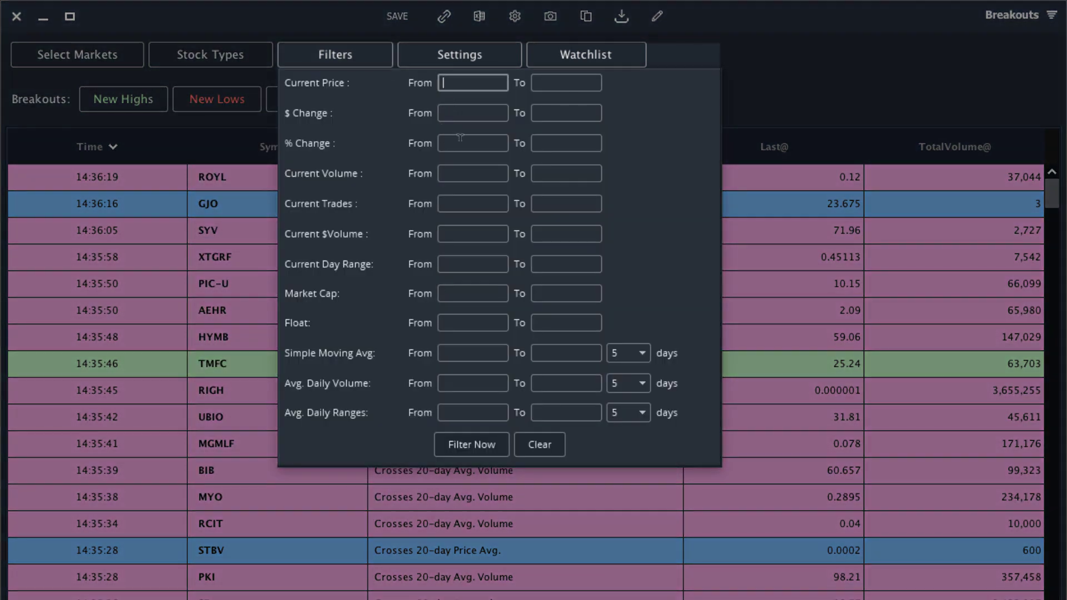
{"action": "left_click", "coordinate": [460, 137]}
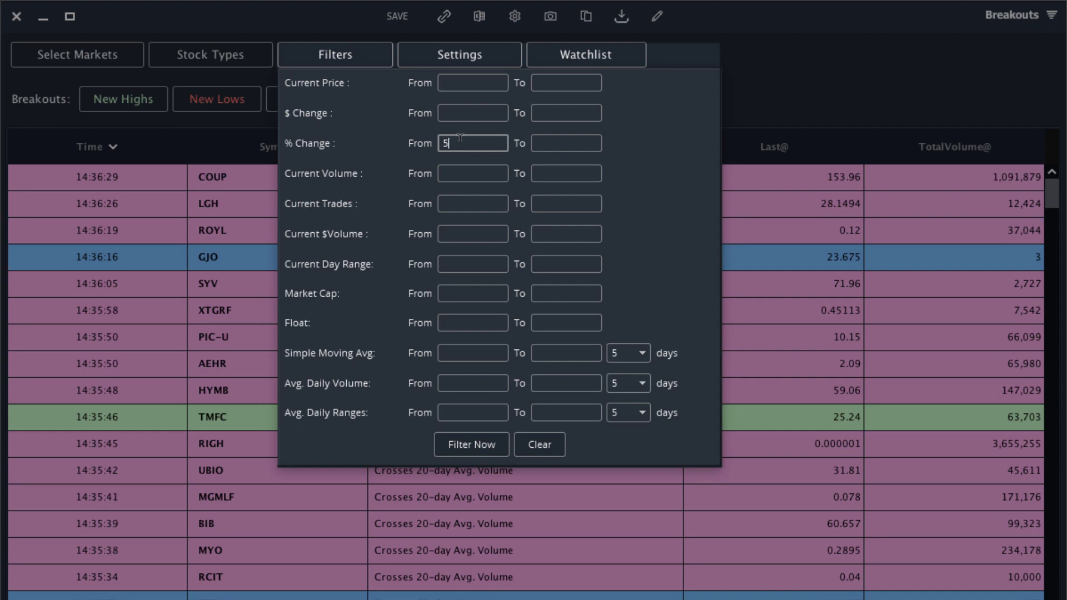
{"action": "left_click", "coordinate": [469, 203]}
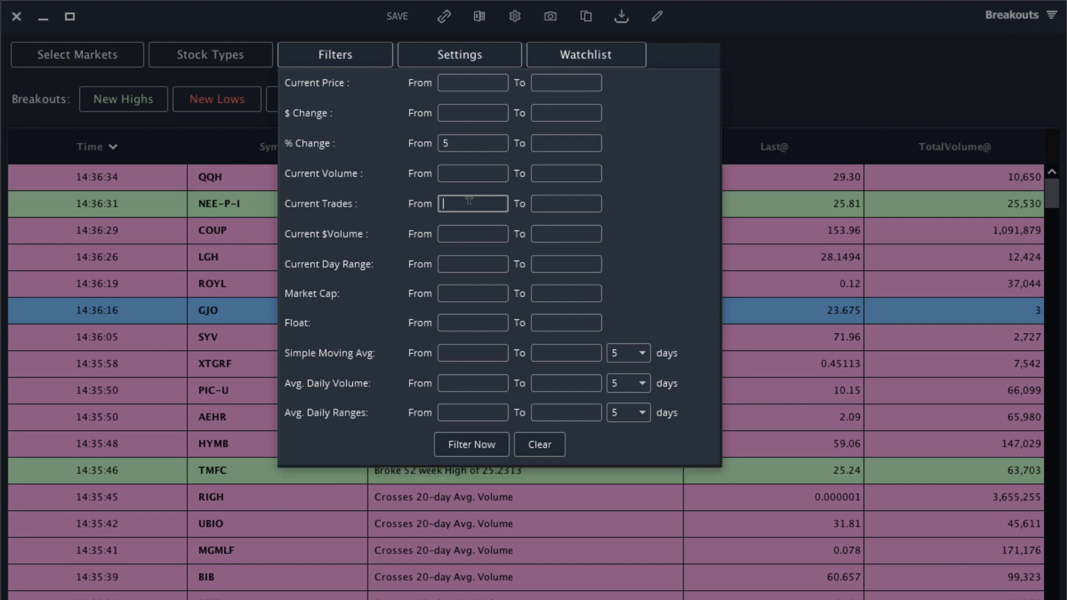
{"action": "type", "text": "2000"}
{"action": "left_click", "coordinate": [482, 442]}
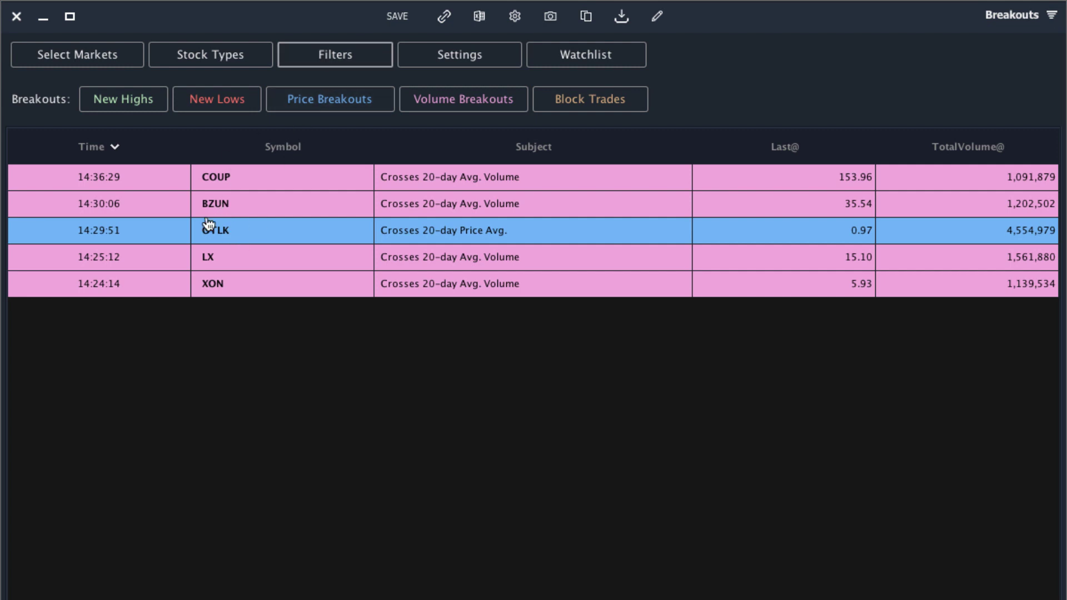
Include Day High, 20-day high, Day Low and 20-day low breakouts
{"action": "left_click", "coordinate": [153, 103]}
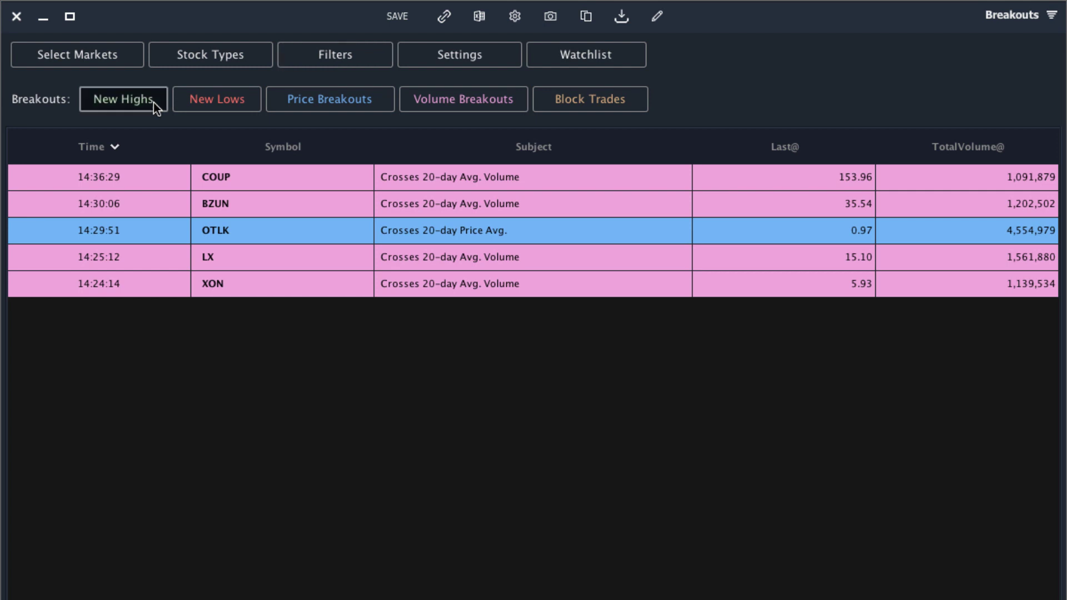
{"action": "left_click", "coordinate": [135, 127]}
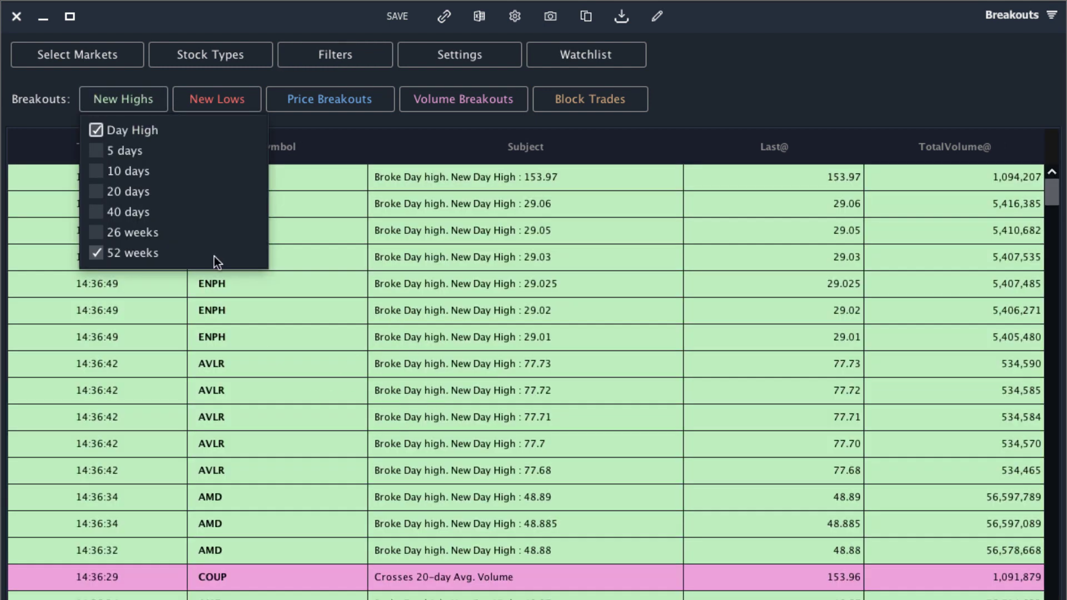
{"action": "left_click", "coordinate": [134, 191]}
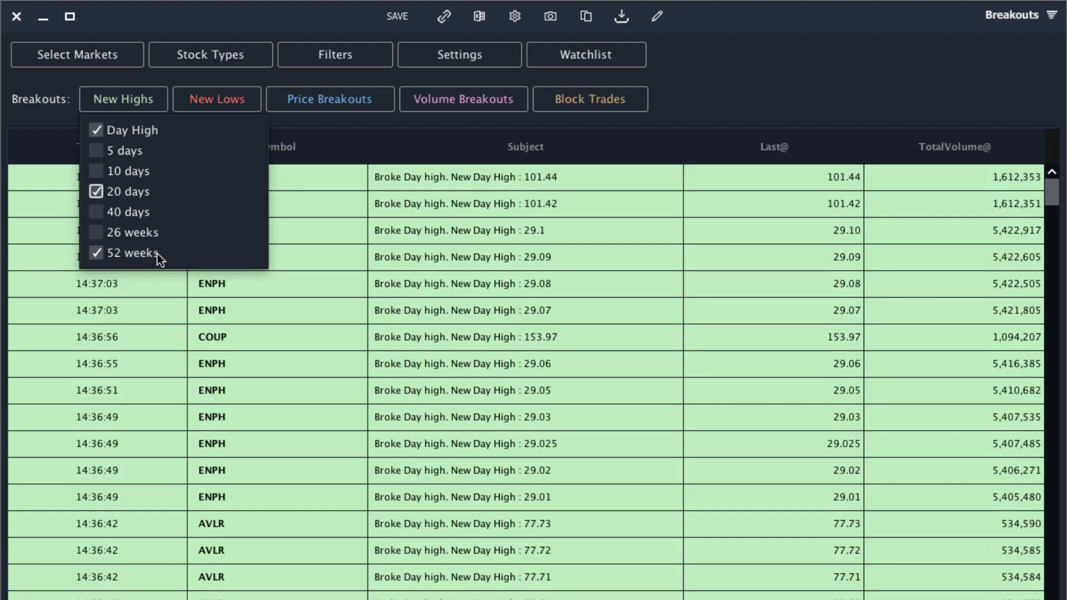
{"action": "mouse_move", "coordinate": [191, 232]}
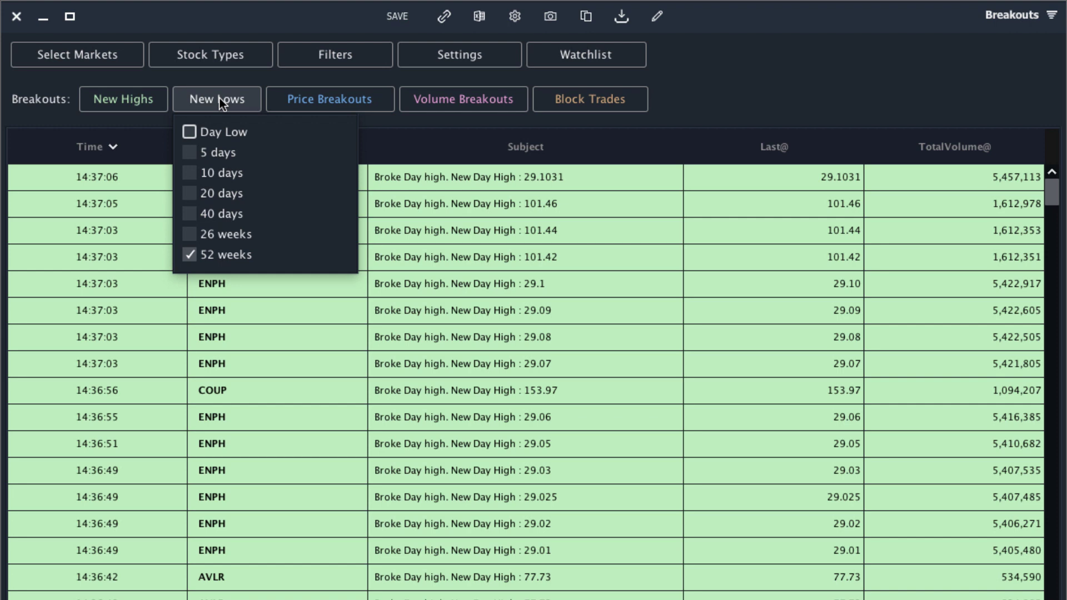
{"action": "left_click", "coordinate": [217, 133]}
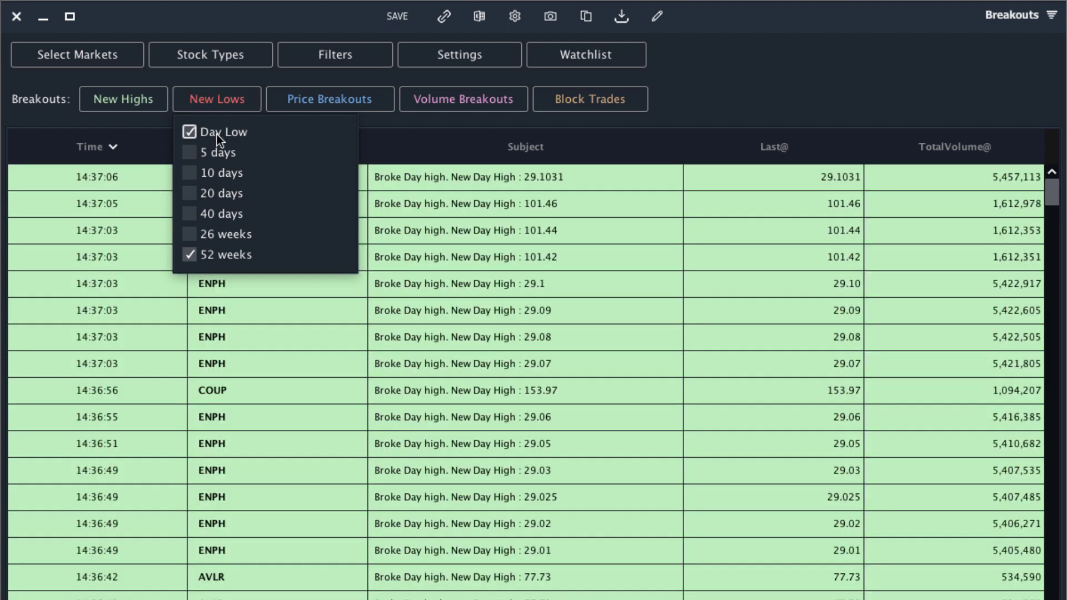
{"action": "left_click", "coordinate": [219, 193]}
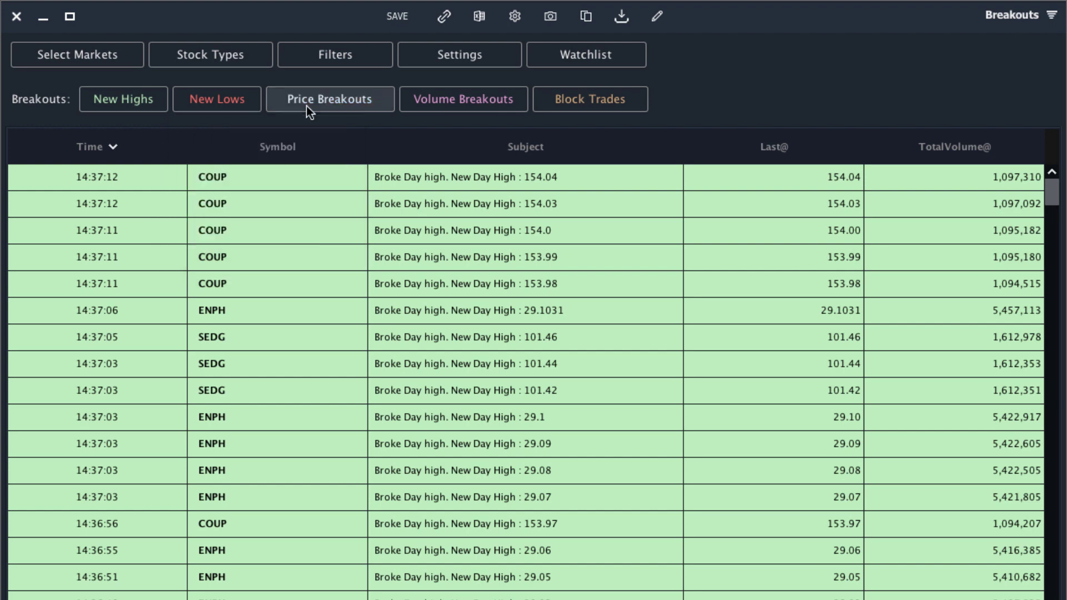
Add 60-day and 10-day price breakouts to the alerts
{"action": "mouse_move", "coordinate": [307, 107]}
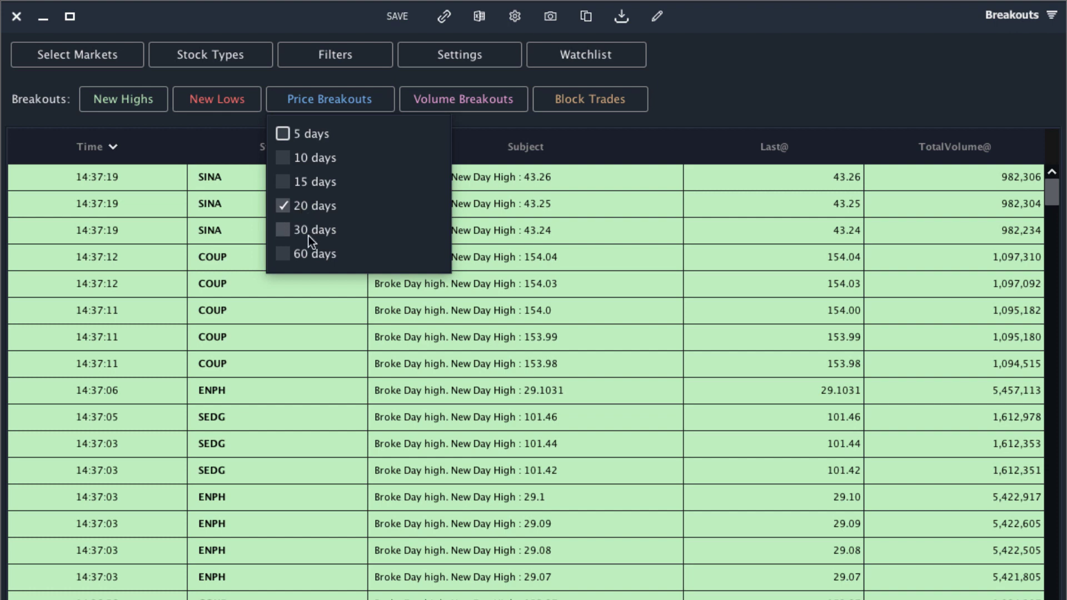
{"action": "left_click", "coordinate": [305, 253]}
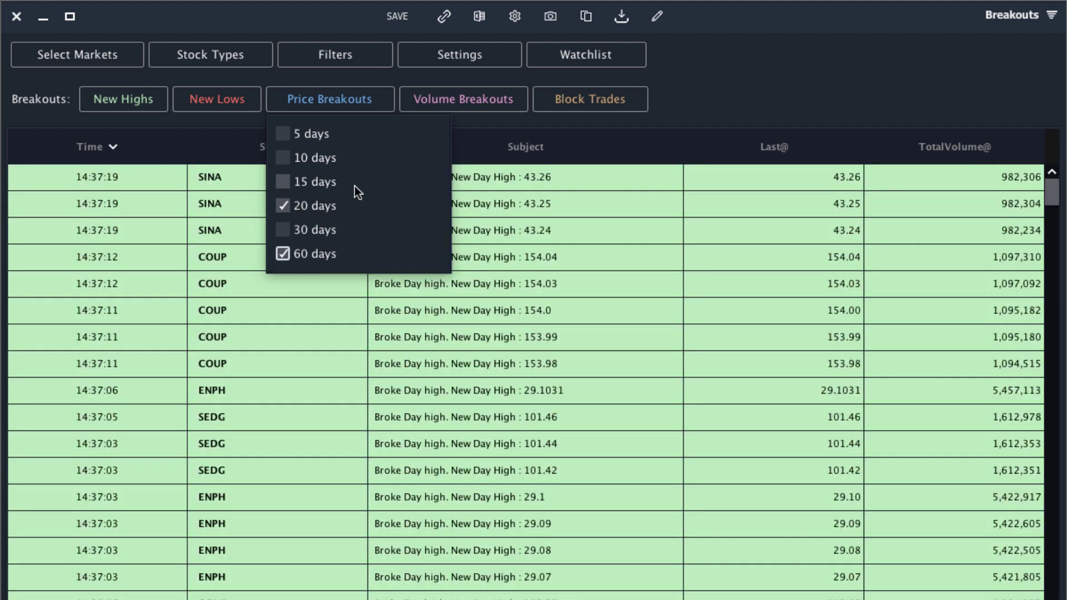
{"action": "left_click", "coordinate": [309, 158]}
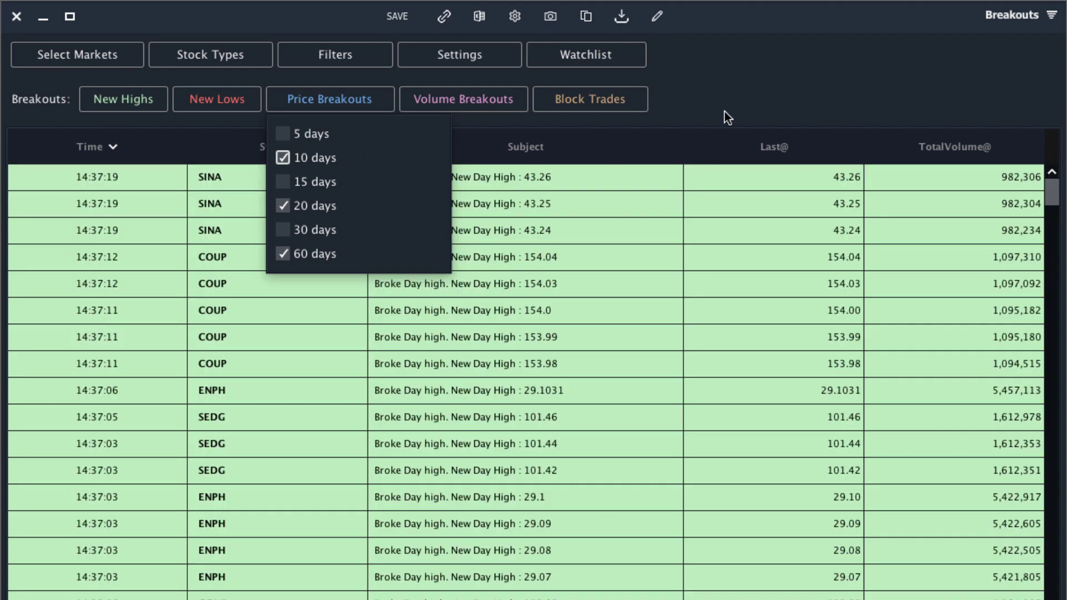
{"action": "left_click", "coordinate": [453, 102]}
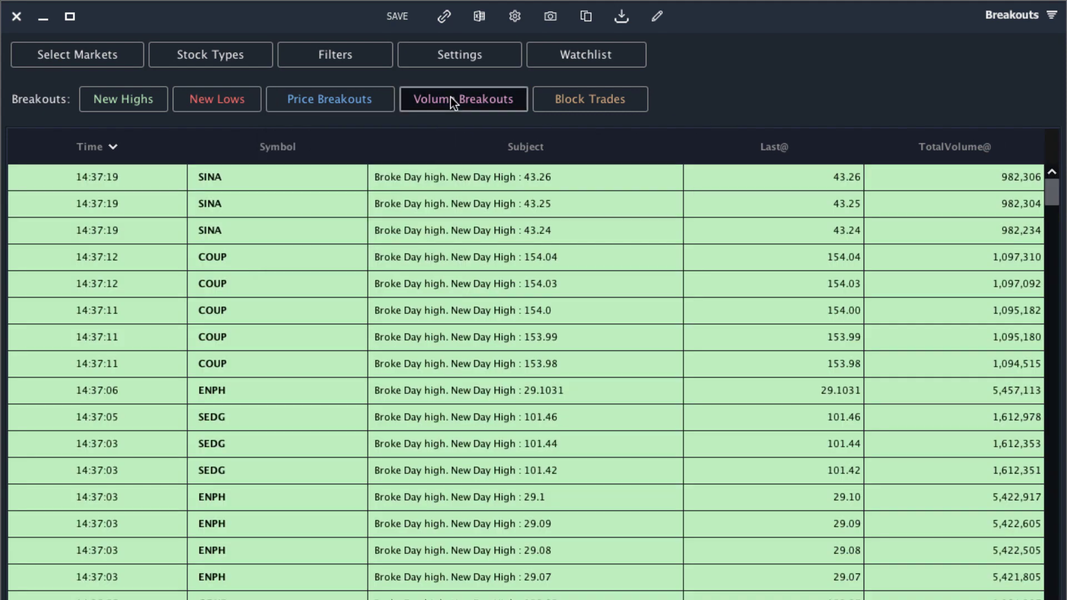
Add 10-day and 60-day volume breakouts to the alerts
{"action": "mouse_move", "coordinate": [453, 102]}
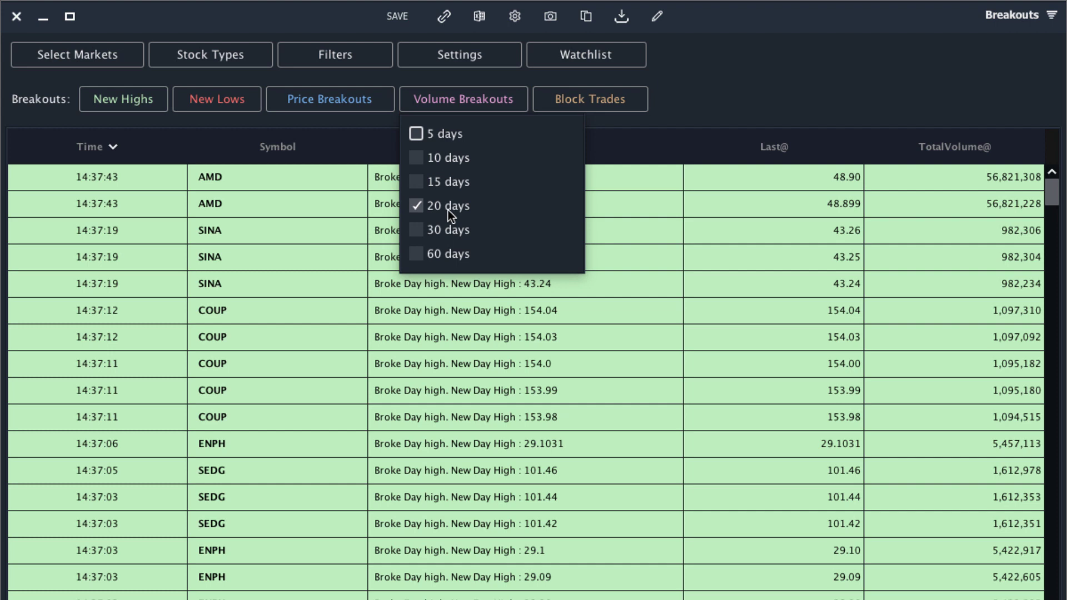
{"action": "left_click", "coordinate": [452, 159]}
{"action": "left_click", "coordinate": [447, 253]}
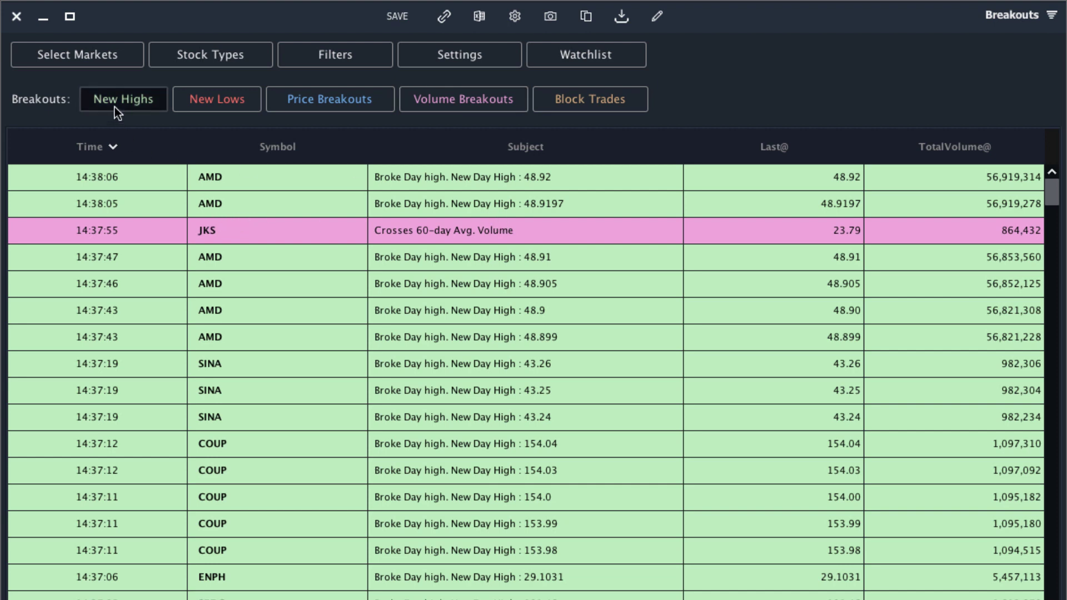
Drop Day High from the Breakouts new-high alerts and add a shorter-term new-high period
{"action": "left_click", "coordinate": [114, 106]}
{"action": "left_click", "coordinate": [130, 129]}
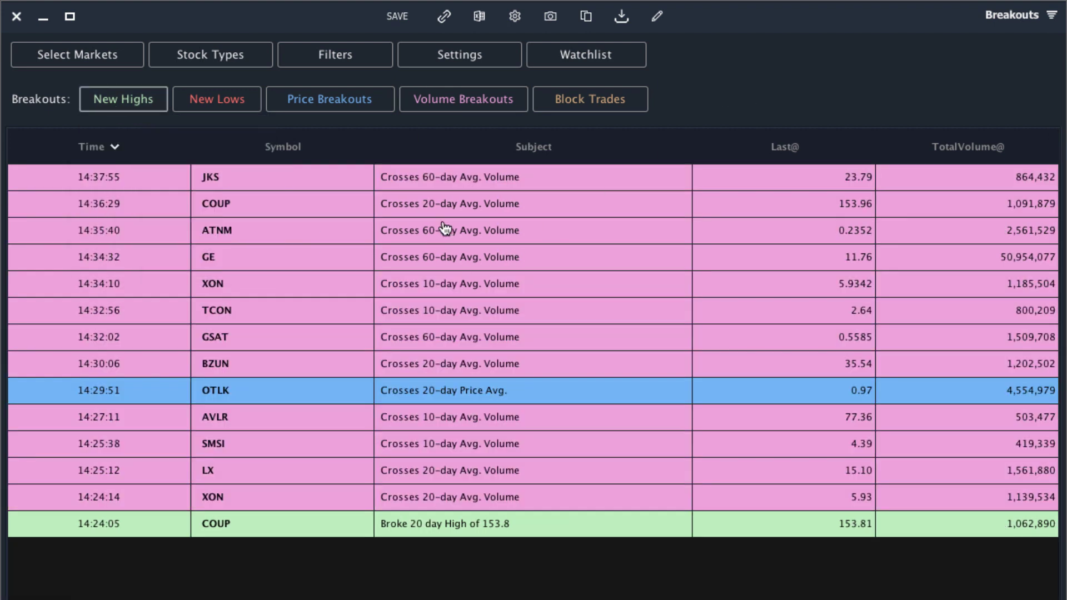
{"action": "left_click", "coordinate": [121, 105]}
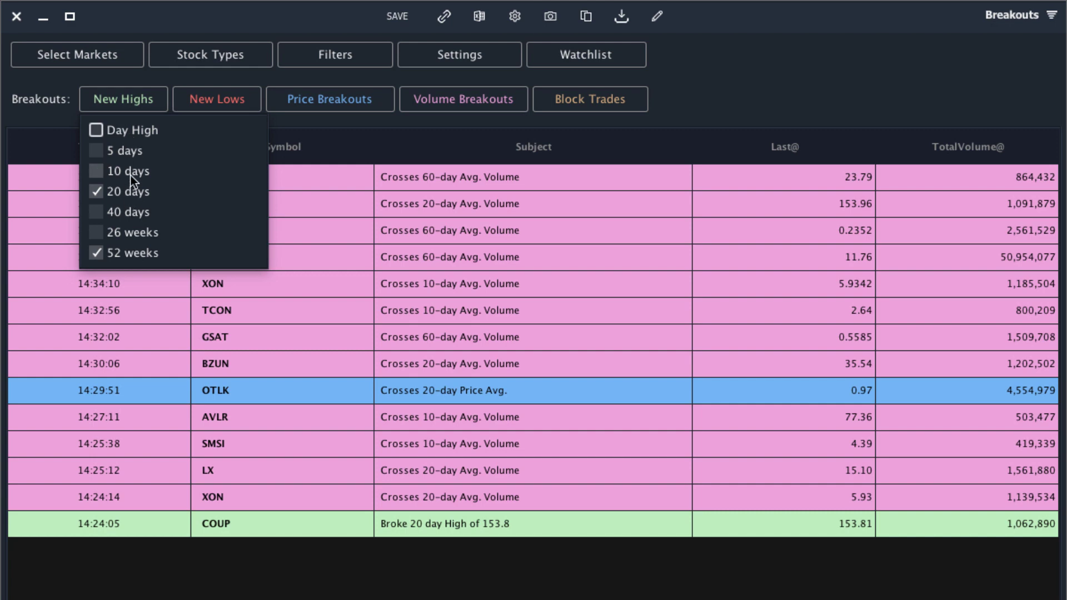
{"action": "left_click", "coordinate": [123, 152]}
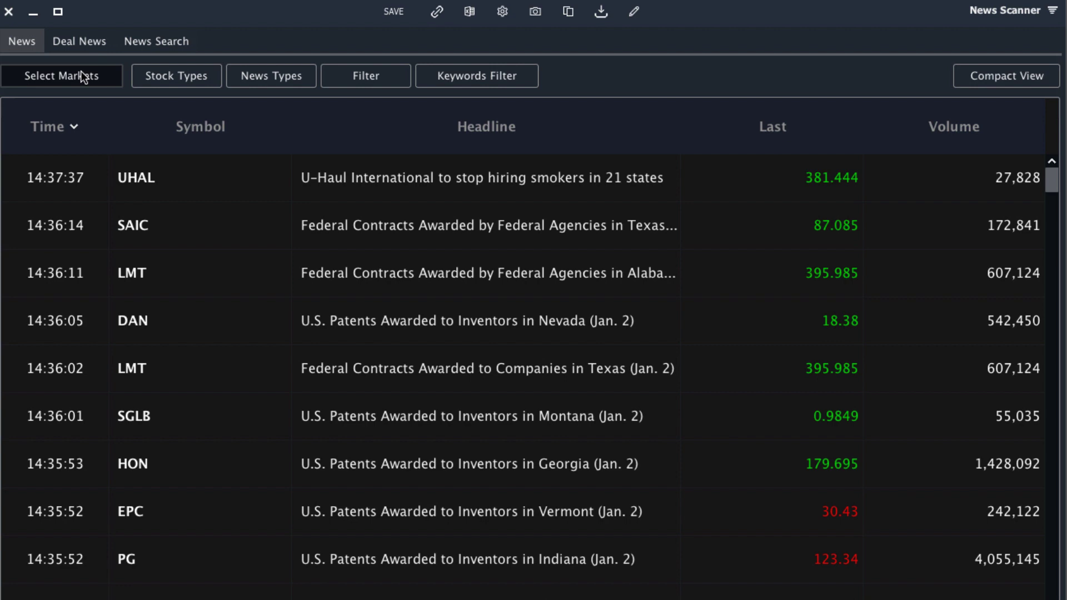
Review the News Scanner's market, stock type and news type filter options
{"action": "left_click", "coordinate": [81, 72]}
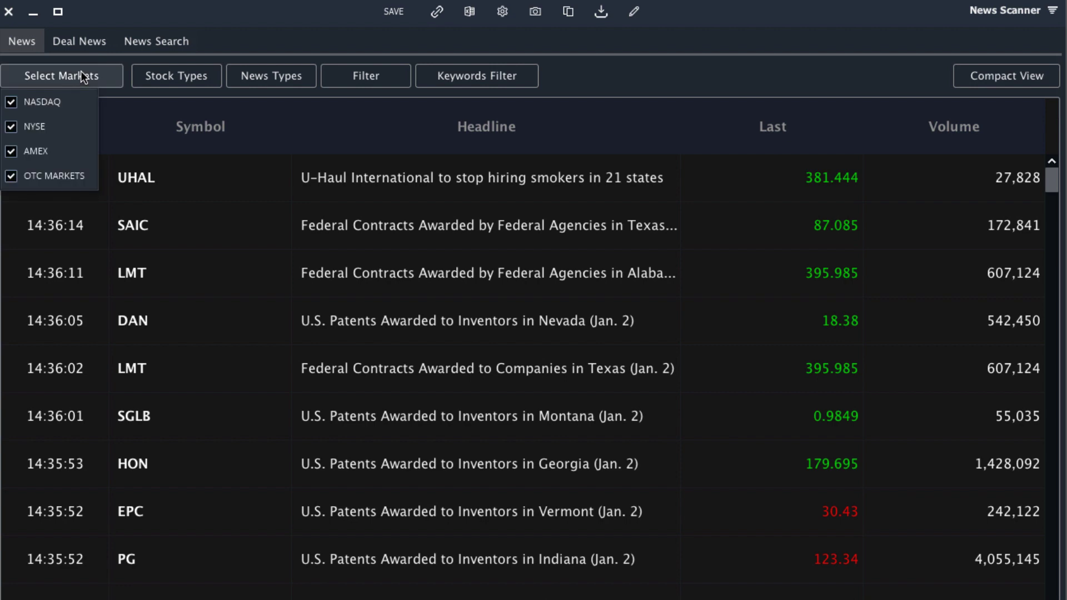
{"action": "left_click", "coordinate": [172, 79]}
{"action": "left_click", "coordinate": [271, 77]}
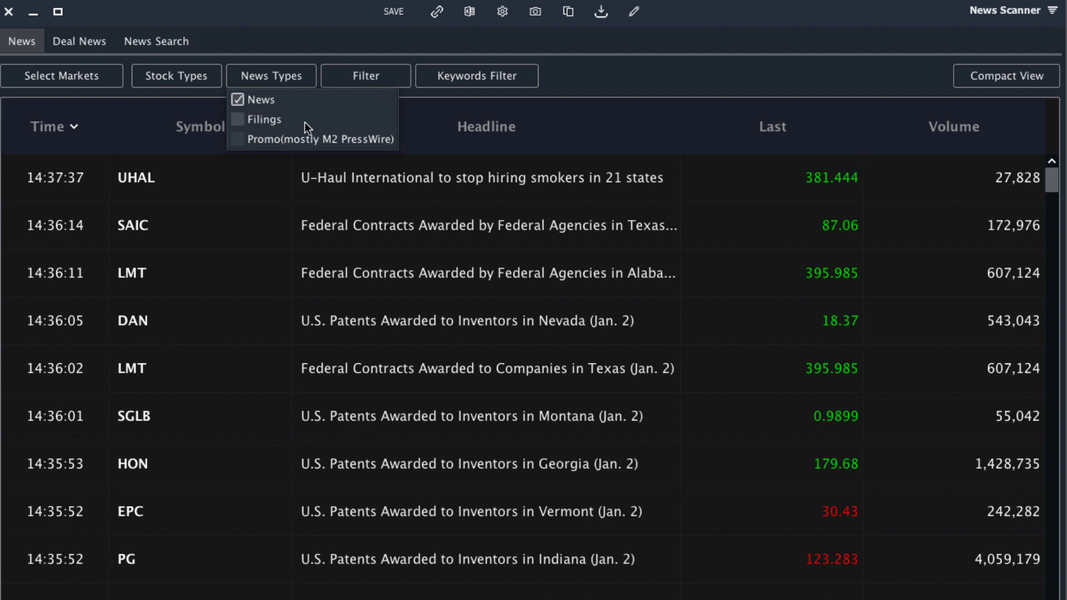
Filter the news to % Change from 20 and Current Trades from 5000
{"action": "left_click", "coordinate": [372, 80]}
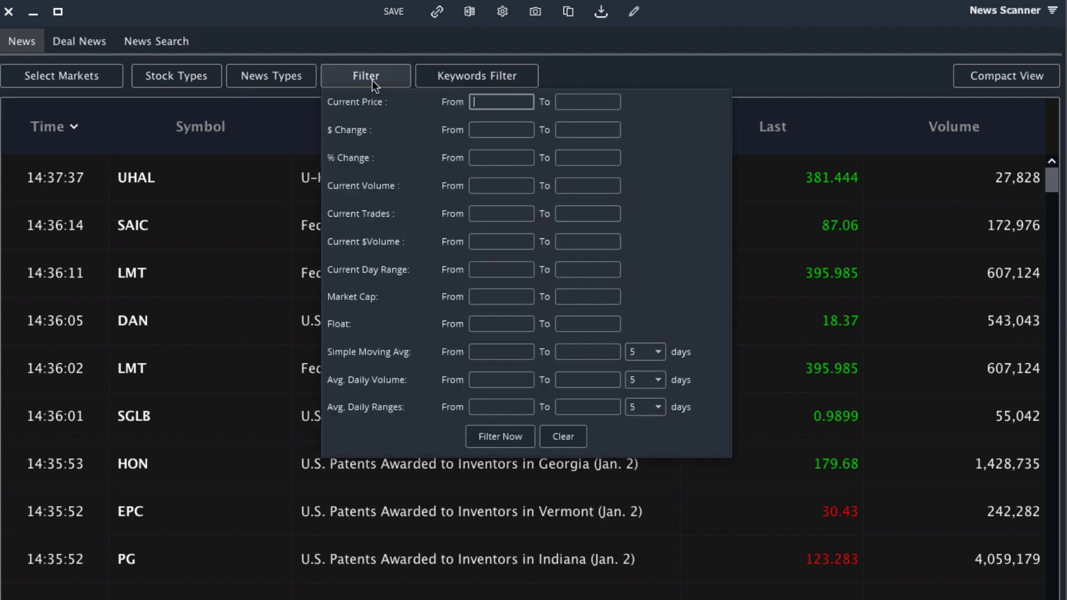
{"action": "left_click", "coordinate": [503, 155]}
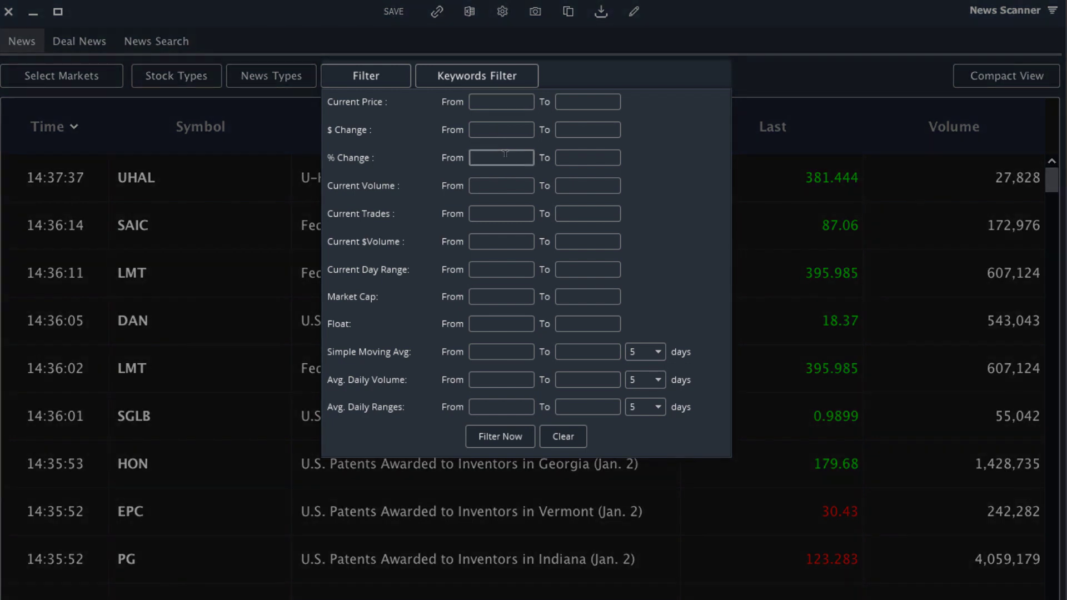
{"action": "type", "text": "20"}
{"action": "left_click", "coordinate": [486, 214]}
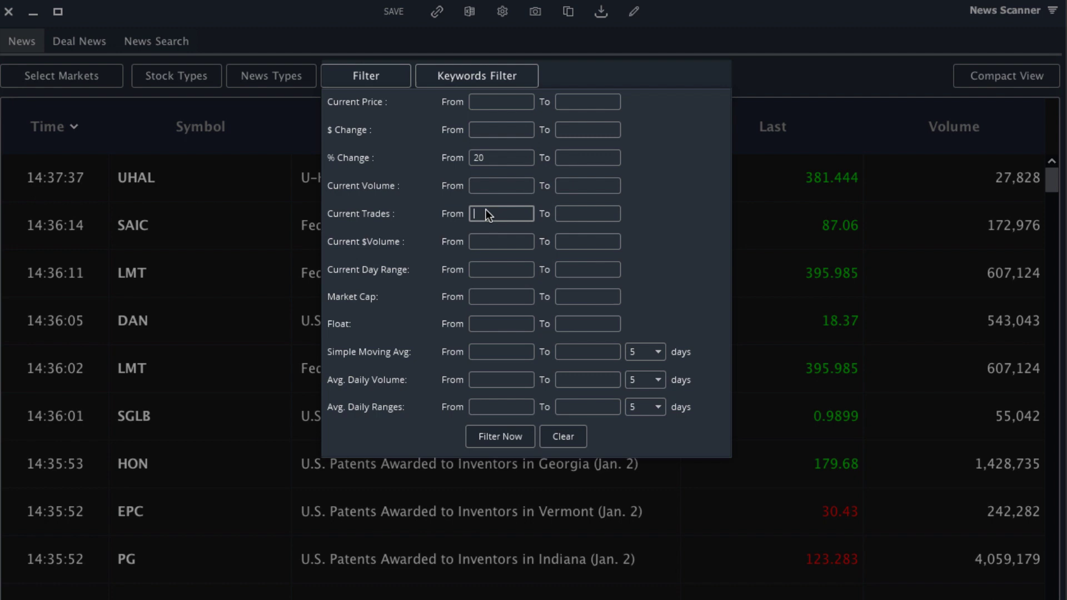
{"action": "type", "text": "5000"}
{"action": "left_click", "coordinate": [501, 159]}
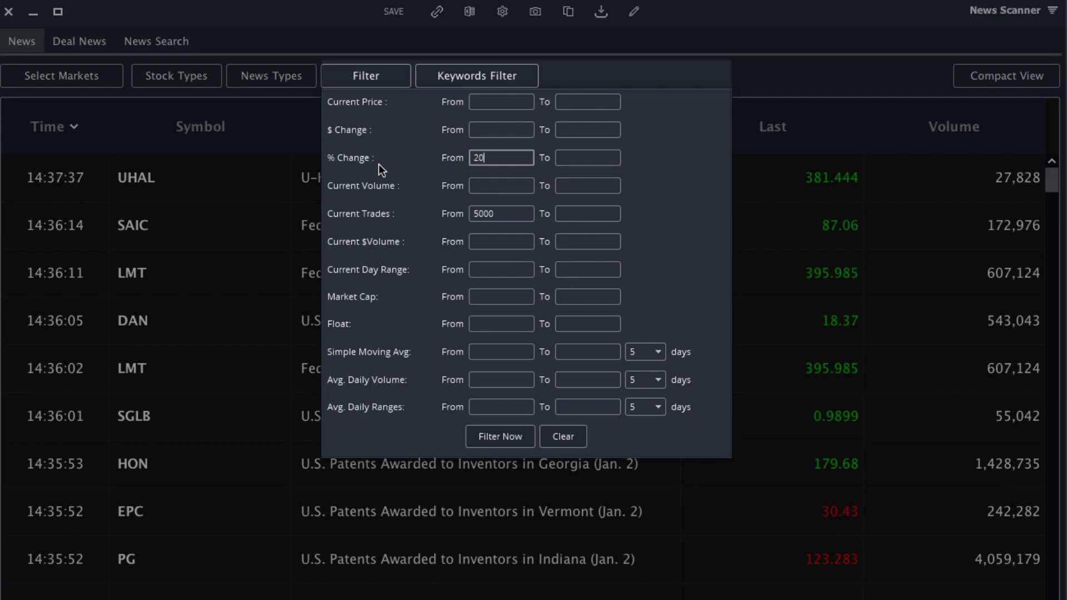
{"action": "left_click", "coordinate": [508, 438]}
{"action": "left_click", "coordinate": [721, 38]}
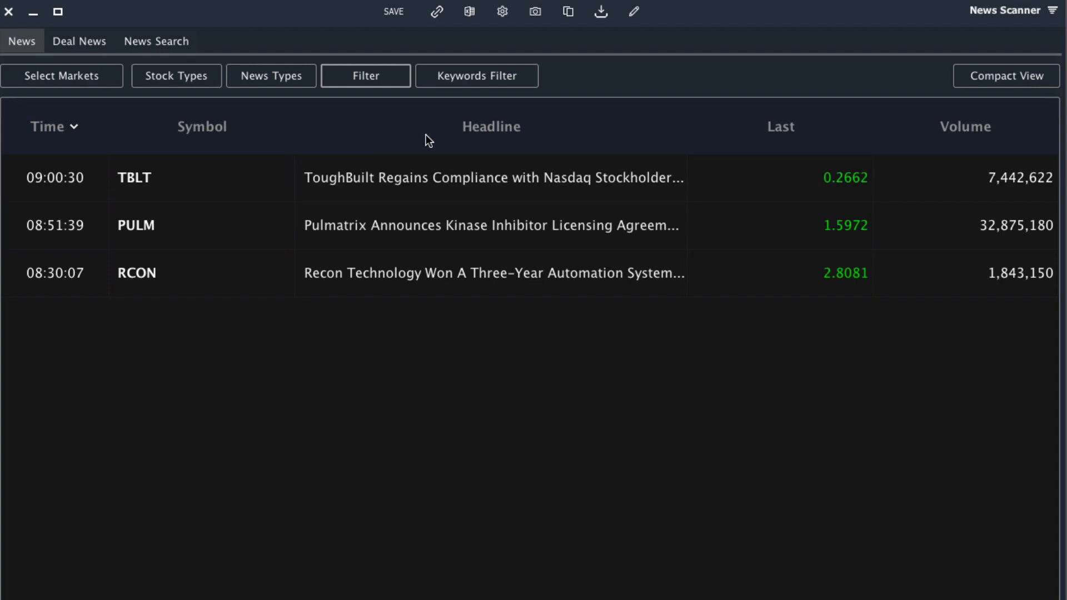
Insert a Level 1 % Chg column and place it just before Last
{"action": "right_click", "coordinate": [425, 134]}
{"action": "mouse_move", "coordinate": [502, 166]}
{"action": "mouse_move", "coordinate": [622, 168]}
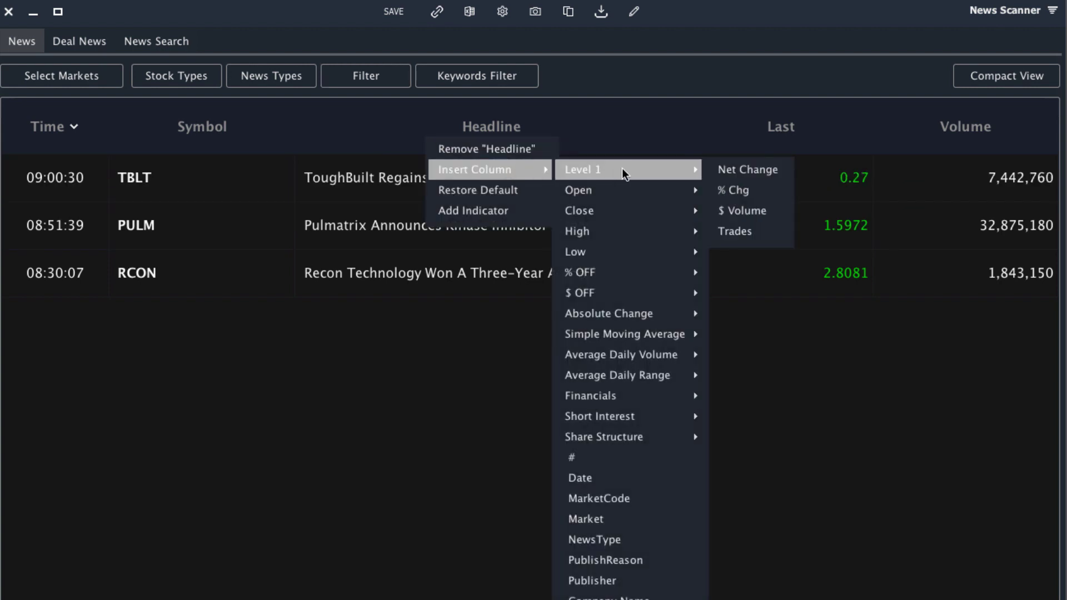
{"action": "left_click", "coordinate": [752, 190]}
{"action": "left_click_drag", "start_coordinate": [329, 136], "coordinate": [744, 127]}
Insert a Level 1 Trades column and move it right after % Chg
{"action": "right_click", "coordinate": [592, 131]}
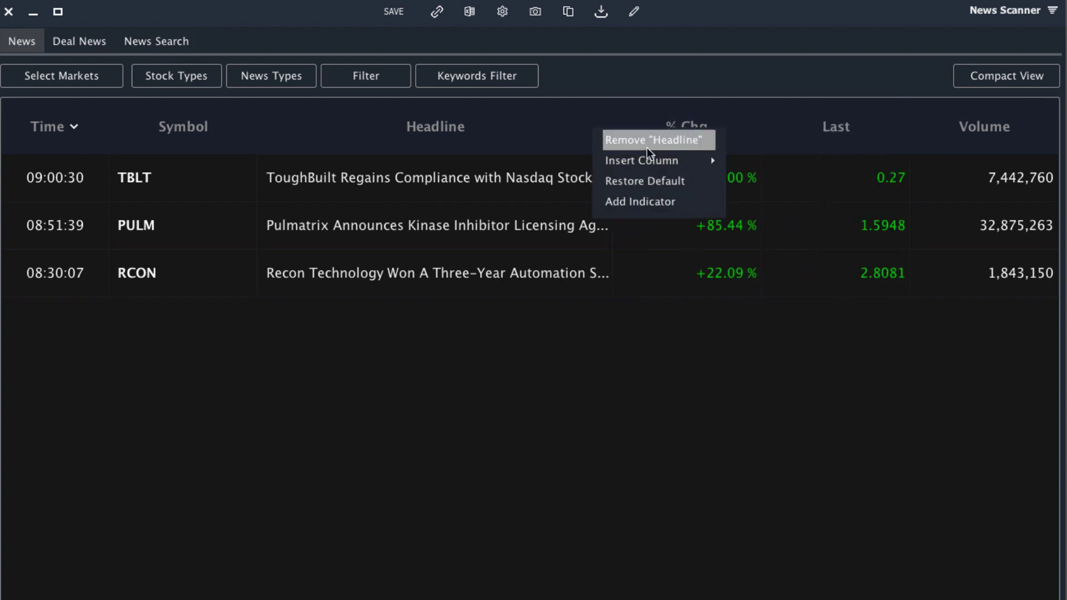
{"action": "mouse_move", "coordinate": [659, 160]}
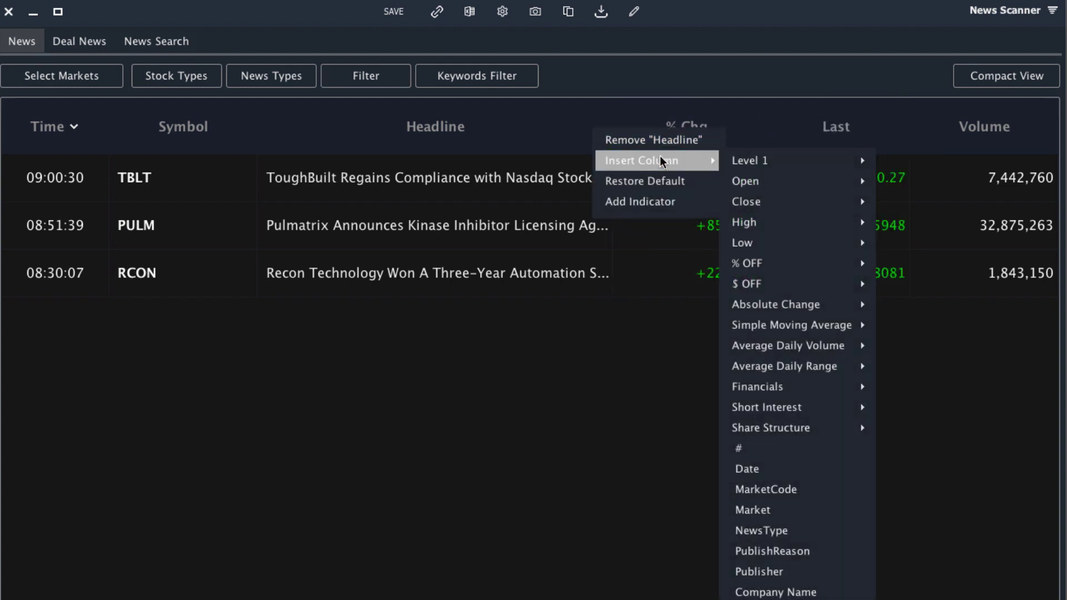
{"action": "mouse_move", "coordinate": [775, 153]}
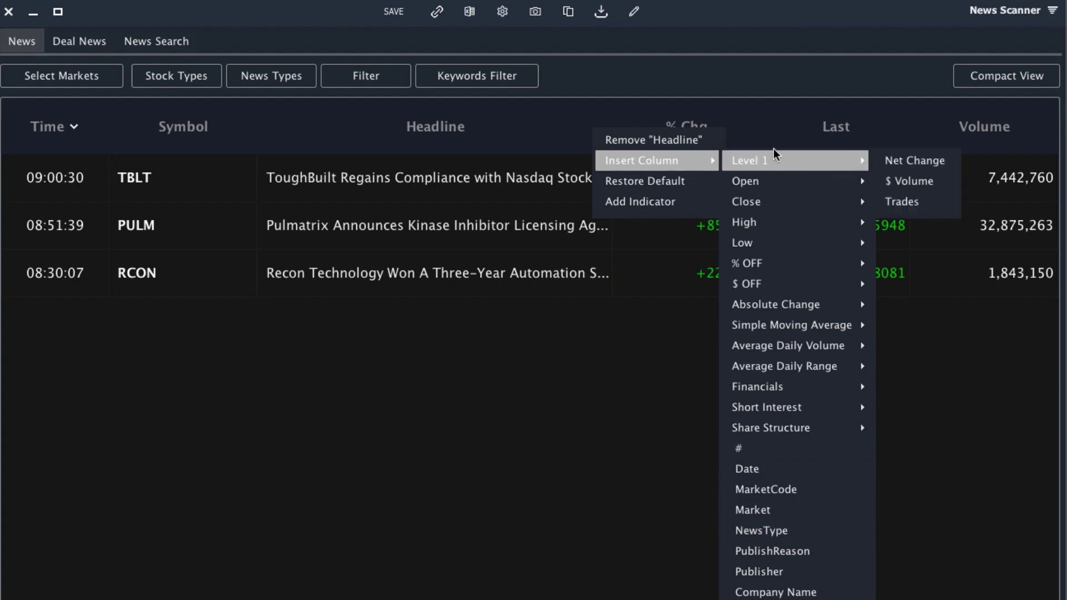
{"action": "left_click", "coordinate": [901, 201]}
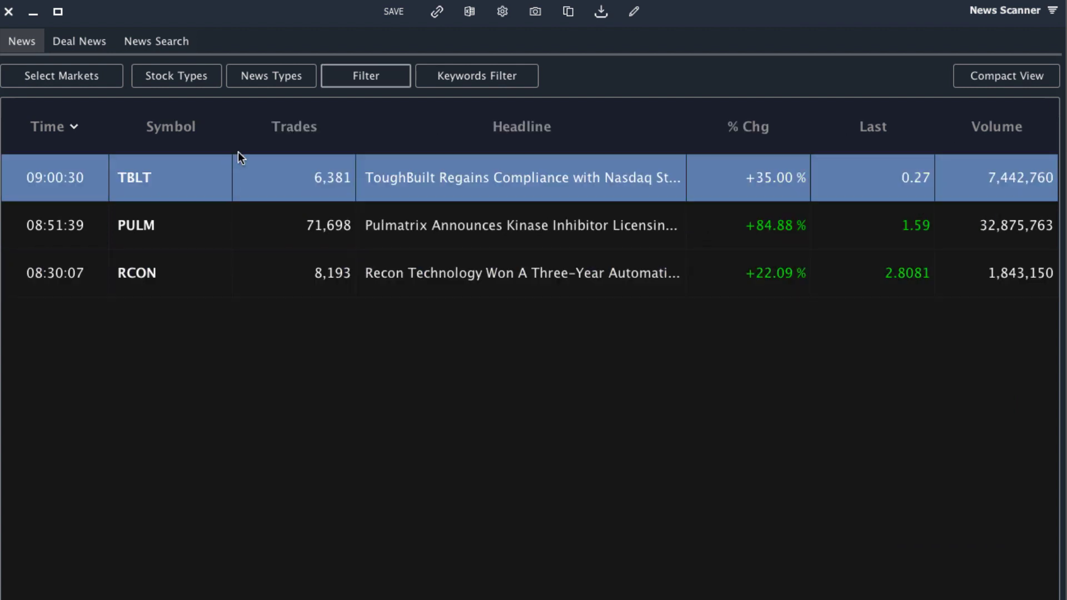
{"action": "left_click_drag", "start_coordinate": [237, 152], "coordinate": [688, 111]}
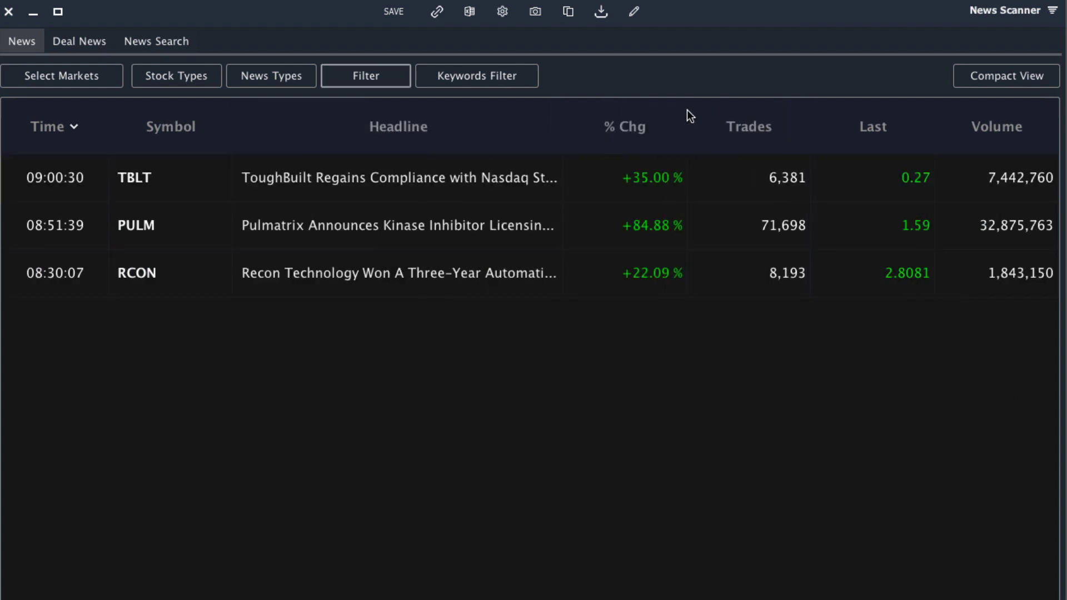
Sort the news by Trades and read the Pulmatrix (PULM) article
{"action": "left_click", "coordinate": [768, 128]}
{"action": "left_click", "coordinate": [475, 177]}
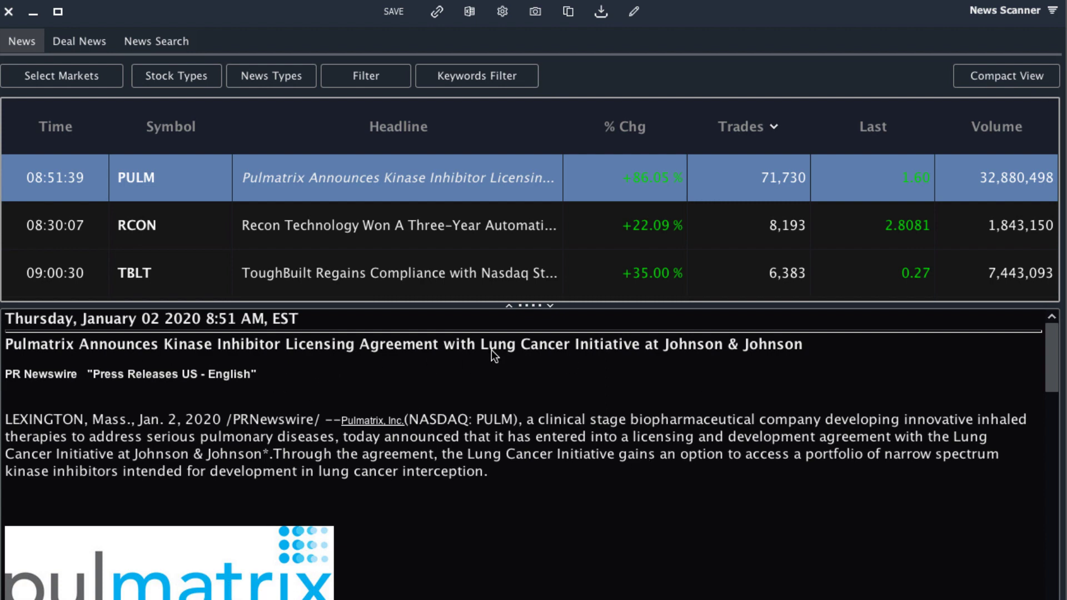
{"action": "scroll", "coordinate": [491, 349], "scroll_direction": "down", "scroll_amount": 5}
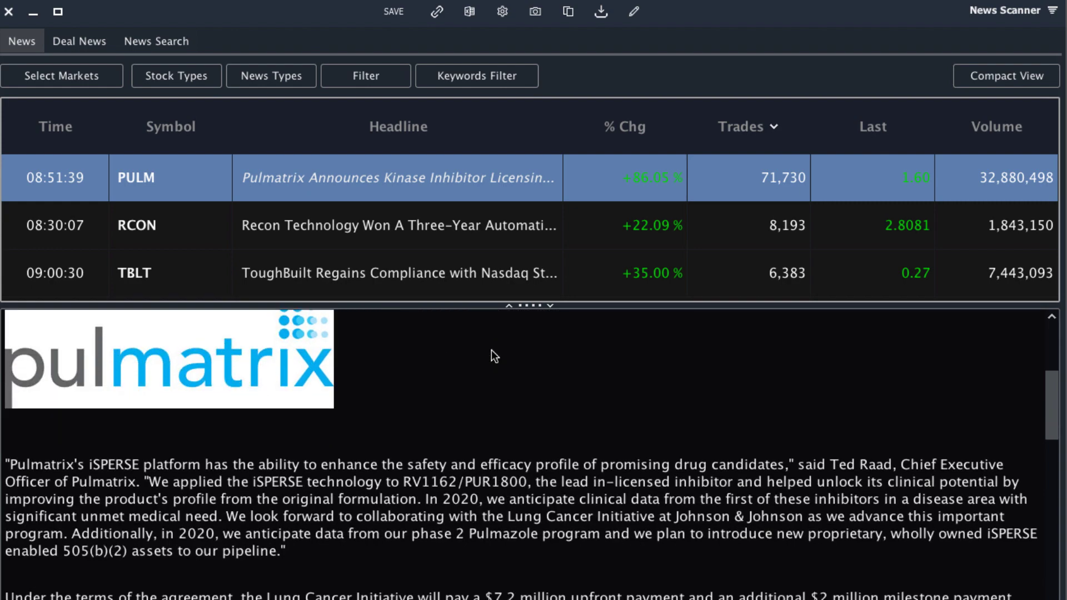
{"action": "scroll", "coordinate": [491, 349], "scroll_direction": "up", "scroll_amount": 5}
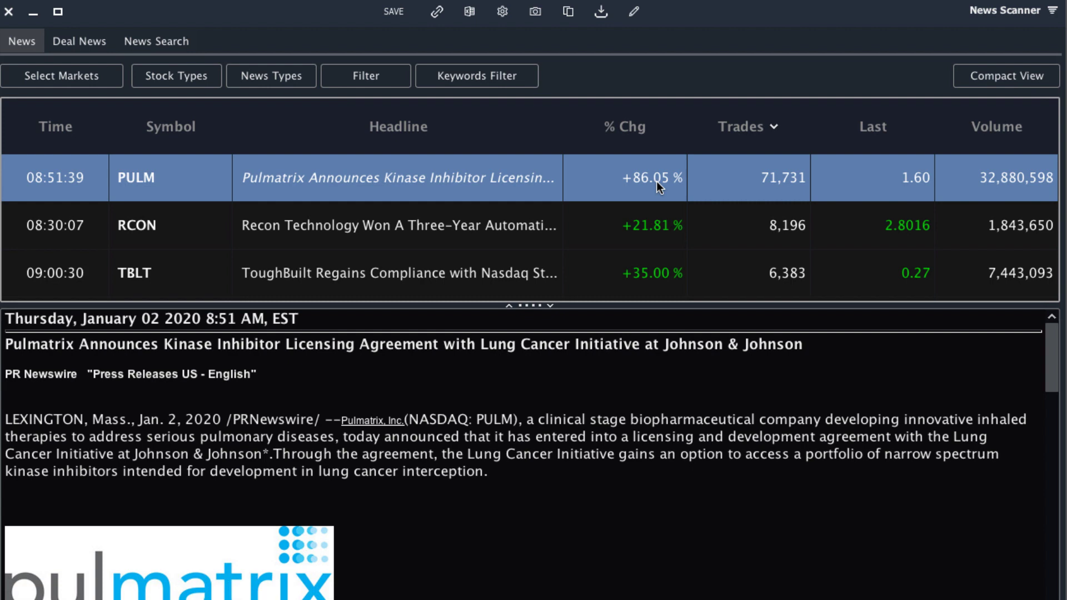
Read the Recon Technology (RCON) article, then the ToughBuilt (TBLT) article
{"action": "left_click", "coordinate": [515, 232]}
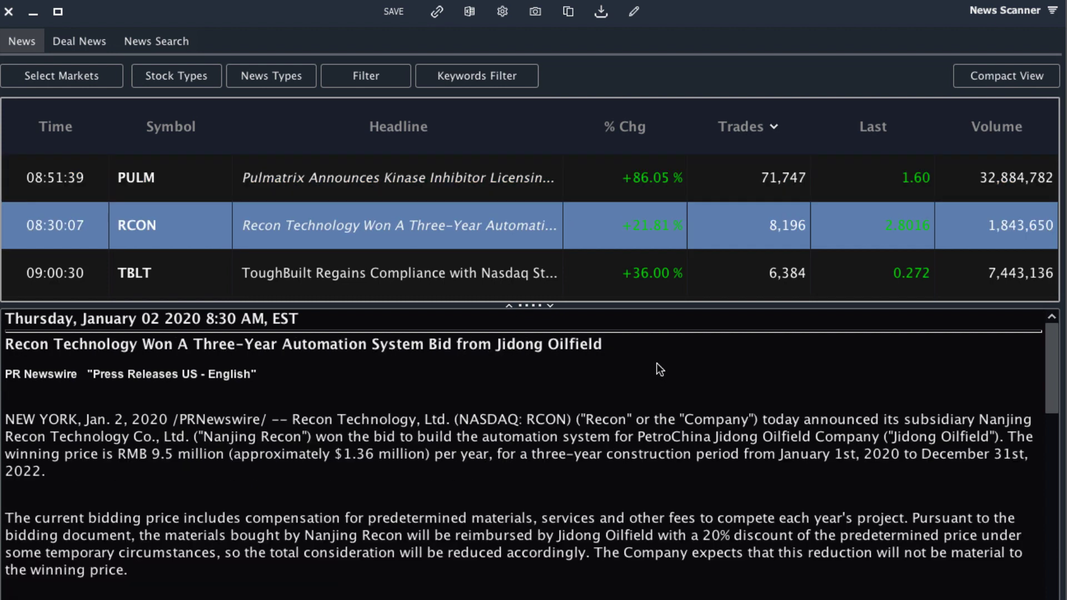
{"action": "scroll", "coordinate": [655, 362], "scroll_direction": "down", "scroll_amount": 2}
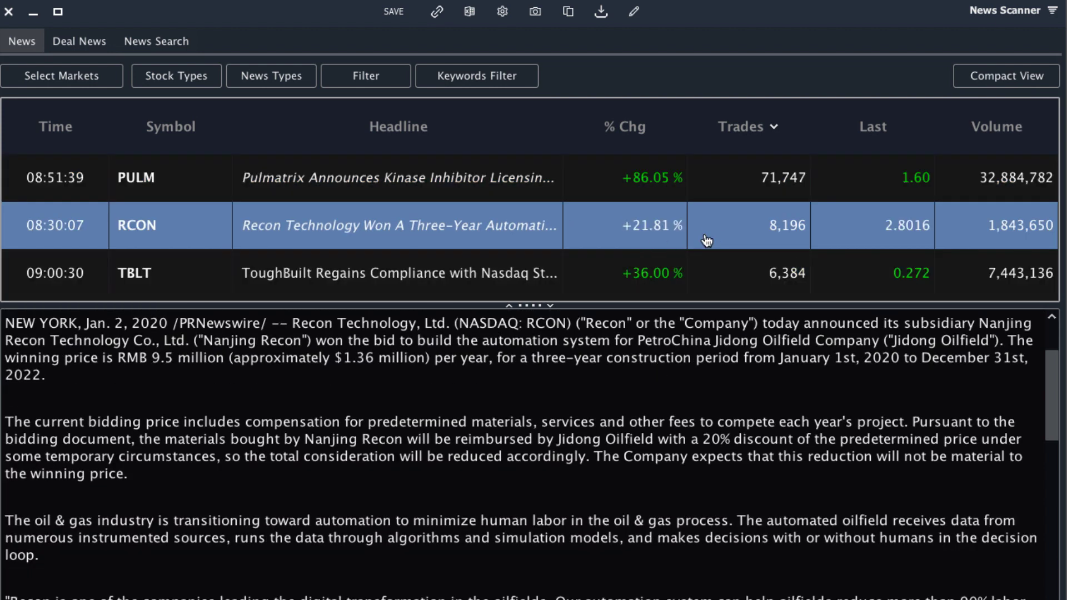
{"action": "scroll", "coordinate": [605, 399], "scroll_direction": "up", "scroll_amount": 2}
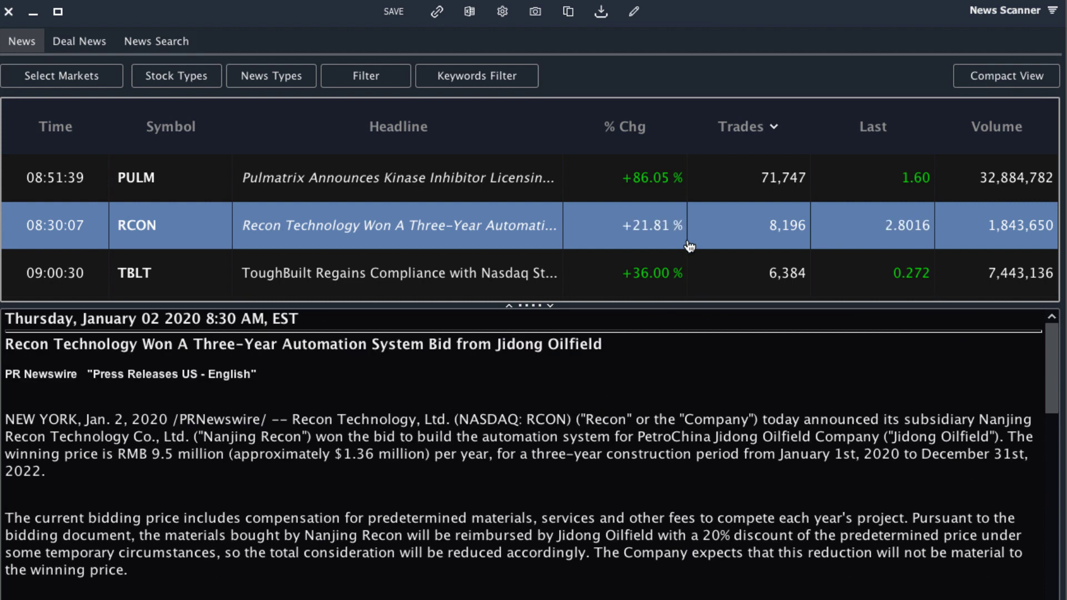
{"action": "left_click", "coordinate": [263, 283]}
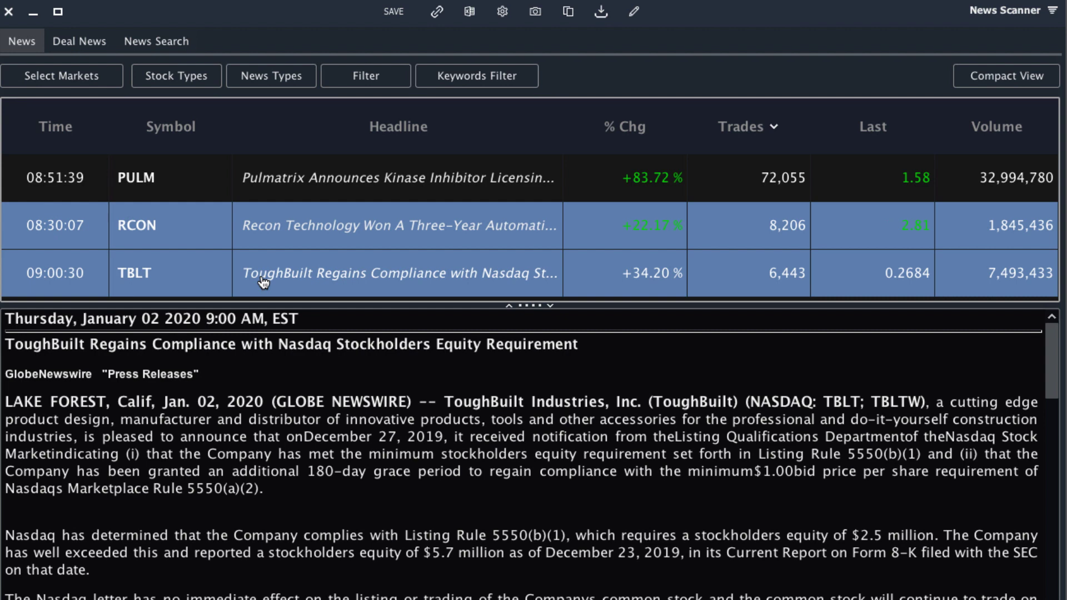